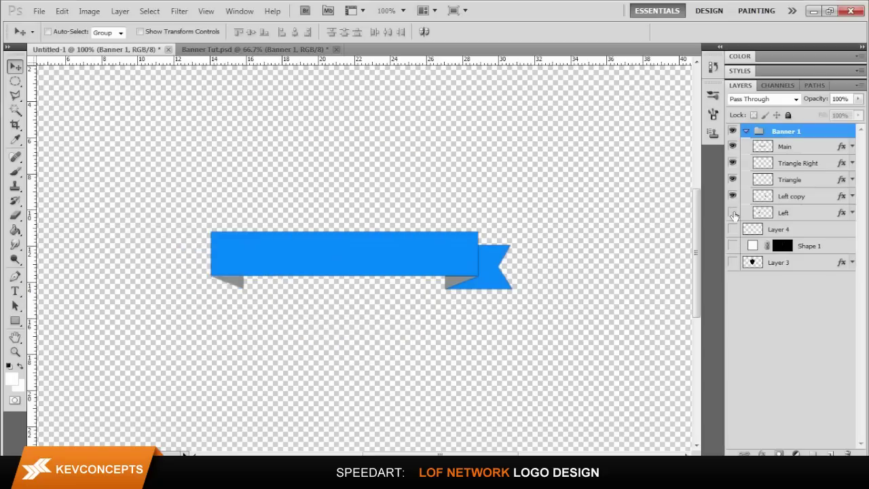
Make the hidden banner pieces visible, including the banner's right fold.
left_click(732, 212)
left_click(733, 196)
left_click(732, 163)
Rename the Left copy layer to 'right'.
left_click(786, 147)
left_click(740, 212)
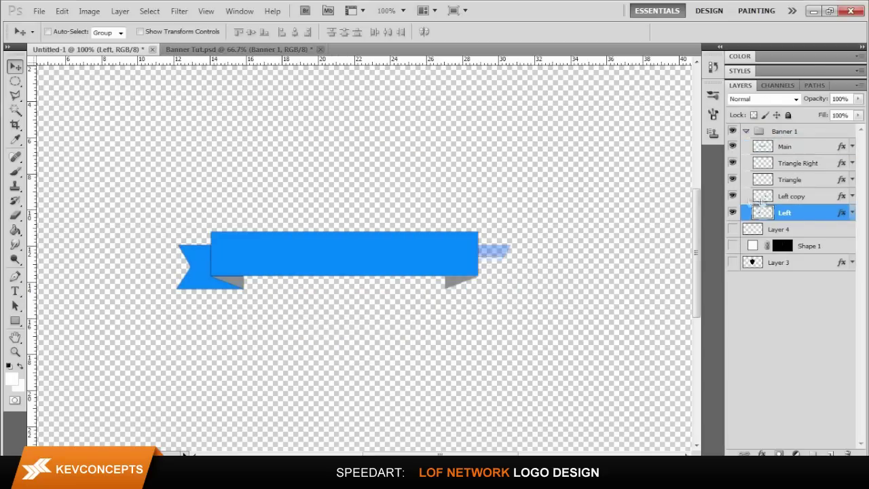
left_click(740, 196)
double_click(793, 196)
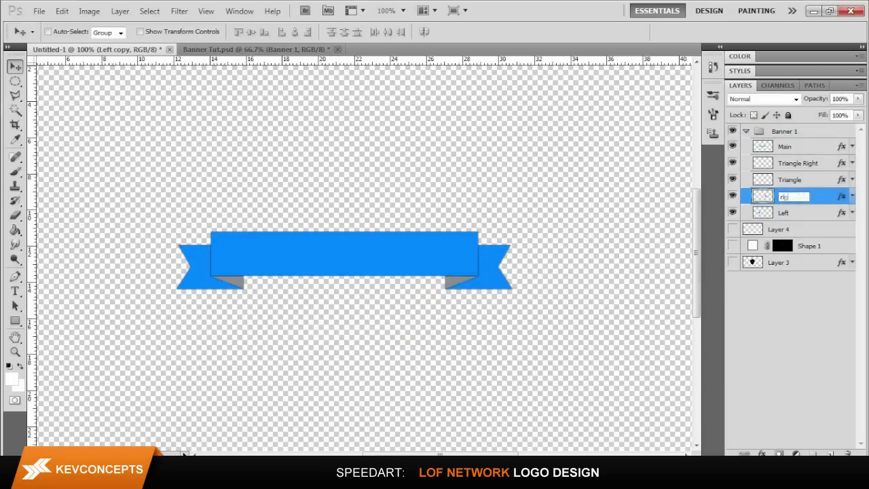
type("right")
key("Return")
Add a new empty Layer 5 above the Left layer.
left_click(784, 213)
key("ctrl+shift+alt+n")
key("m")
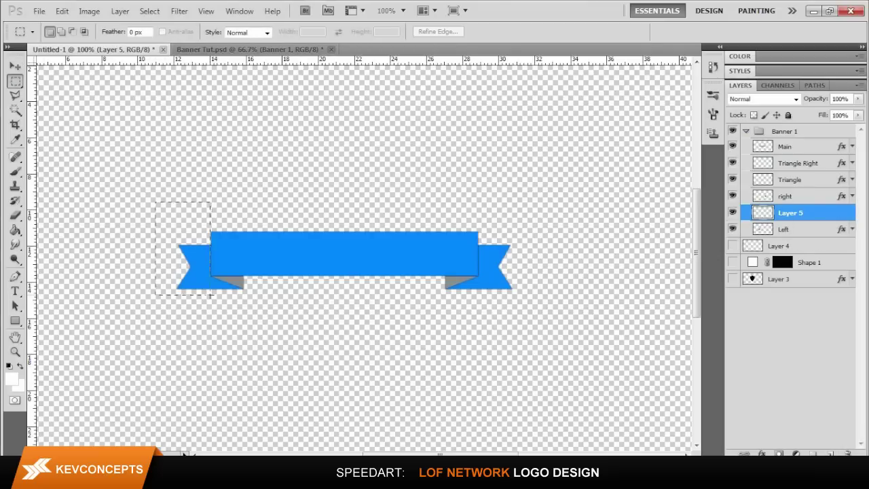
With black and a soft 125 px brush, paint dark shading along the left wing's edge.
left_click(12, 378)
left_click(761, 197)
key("b")
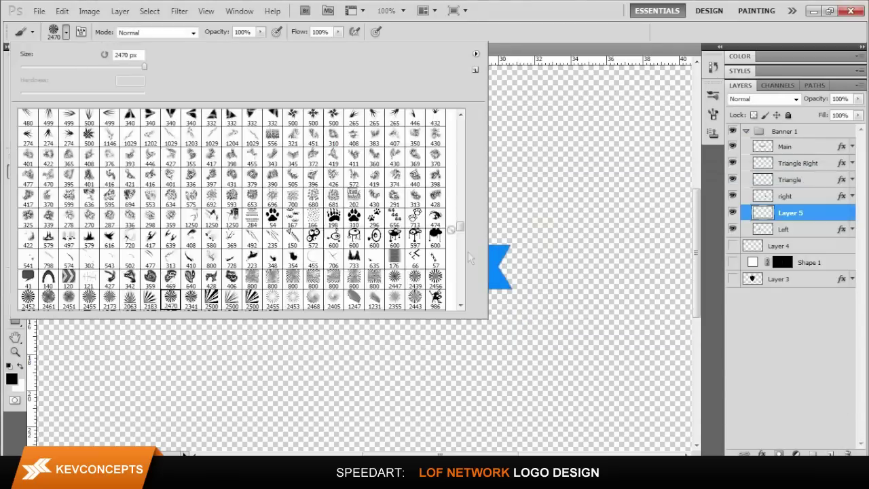
key("Escape")
key("bracketright")
left_click_drag(204, 224, 207, 285)
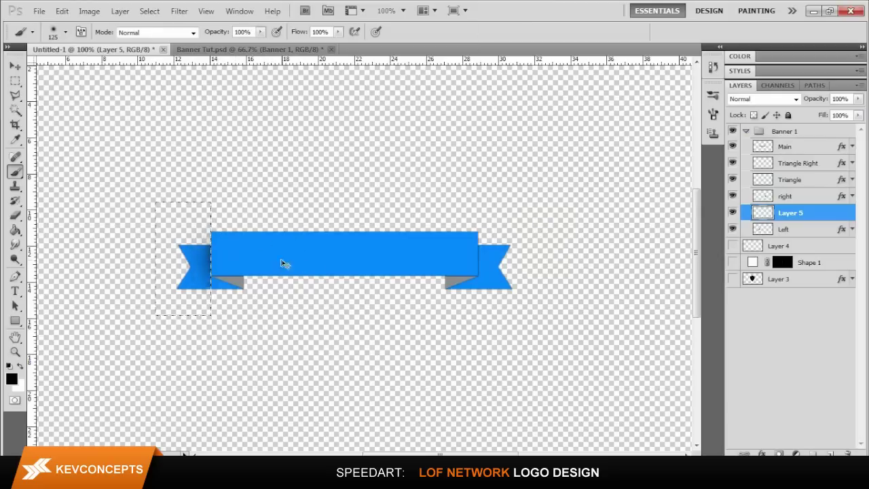
Deselect and check the Eraser's brush options.
key("v")
key("ctrl+d")
key("m")
key("e")
left_click(65, 32)
key("Escape")
Make a Polygonal Lasso selection at the left fold and brush a soft shadow into it.
key("l")
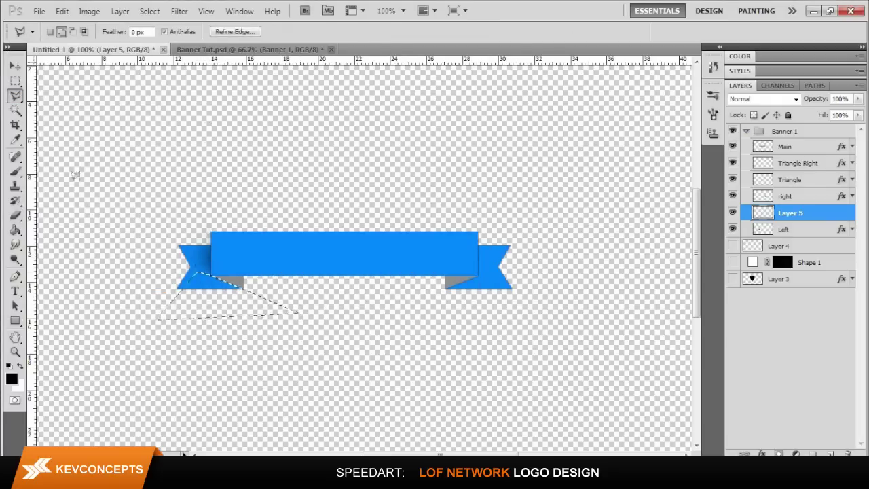
key("b")
key("ctrl+d")
key("e")
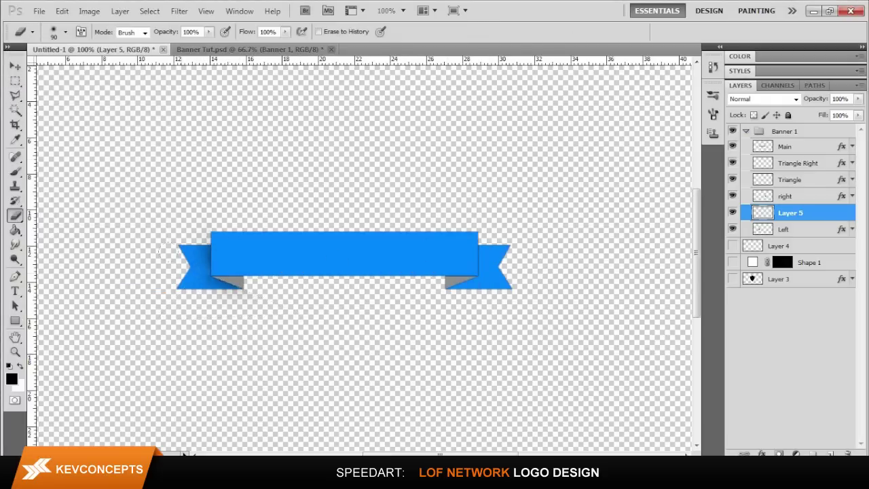
key("l")
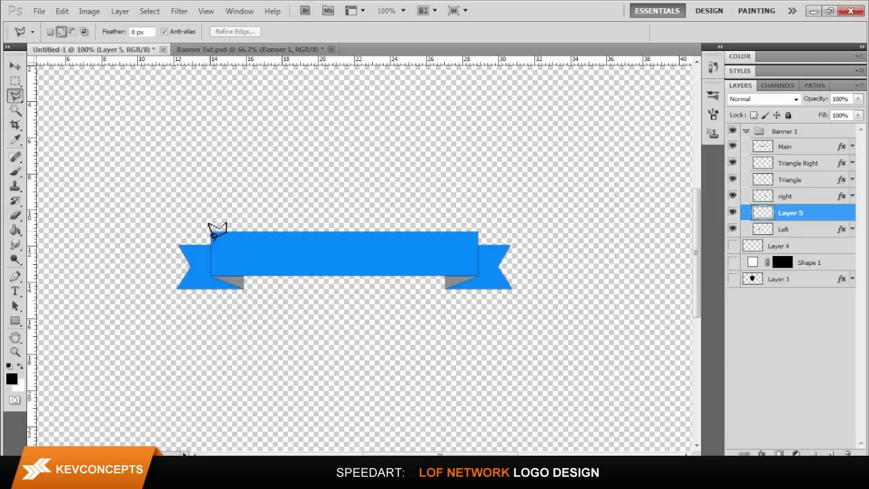
left_click(161, 226)
key("b")
left_click_drag(197, 204, 231, 299)
key("ctrl+d")
key("m")
key("v")
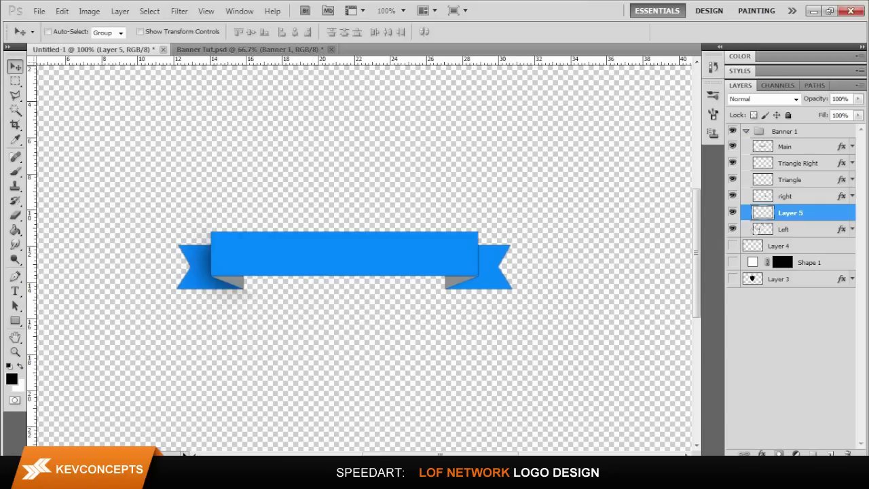
Rename the Triangle layer to 'Triangle left'.
left_click(808, 196)
left_click(798, 163)
double_click(790, 179)
type("Triangle left")
key("Return")
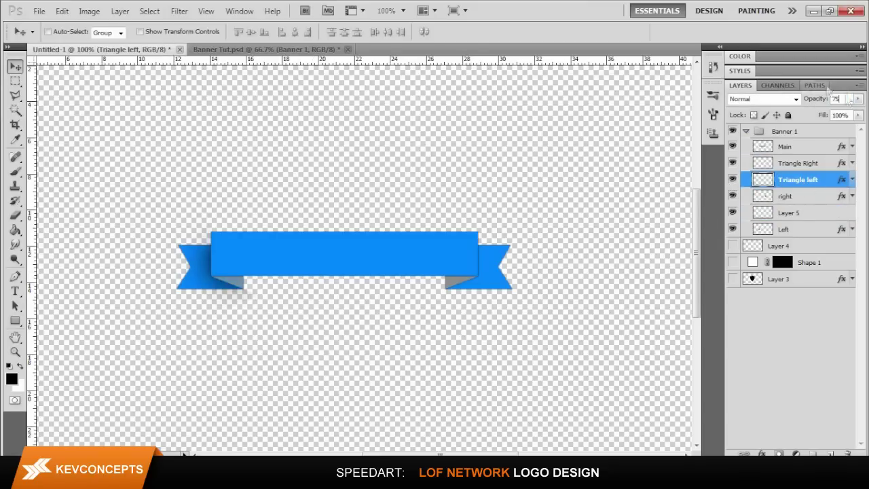
Add a blue Color Overlay layer style to the Main layer.
double_click(809, 146)
left_click(452, 299)
left_click(544, 170)
left_click(676, 265)
left_click(795, 198)
left_click(753, 156)
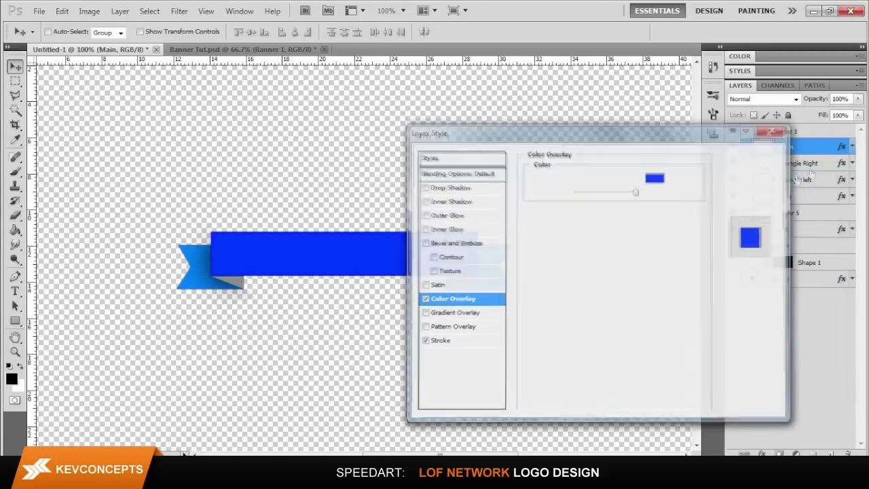
Add the same blue Color Overlay to the Left layer.
left_click(815, 231)
double_click(815, 231)
left_click(654, 176)
left_click(770, 197)
left_click(753, 157)
left_click(815, 196)
Give Triangle left a brighter vivid blue #2856ff Color Overlay.
double_click(832, 182)
left_click(451, 298)
left_click(544, 169)
left_click(654, 177)
left_click_drag(665, 306, 612, 242)
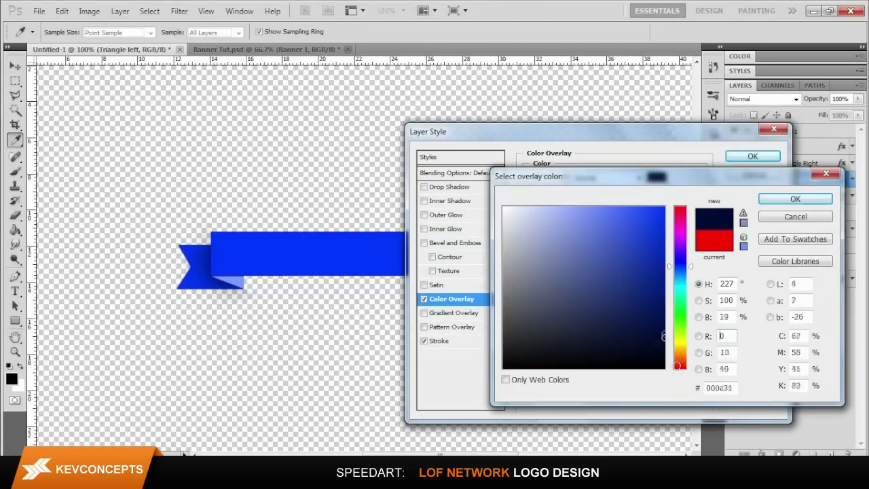
mouse_move(611, 242)
left_mouse_down()
mouse_move(632, 207)
mouse_move(643, 207)
left_mouse_up()
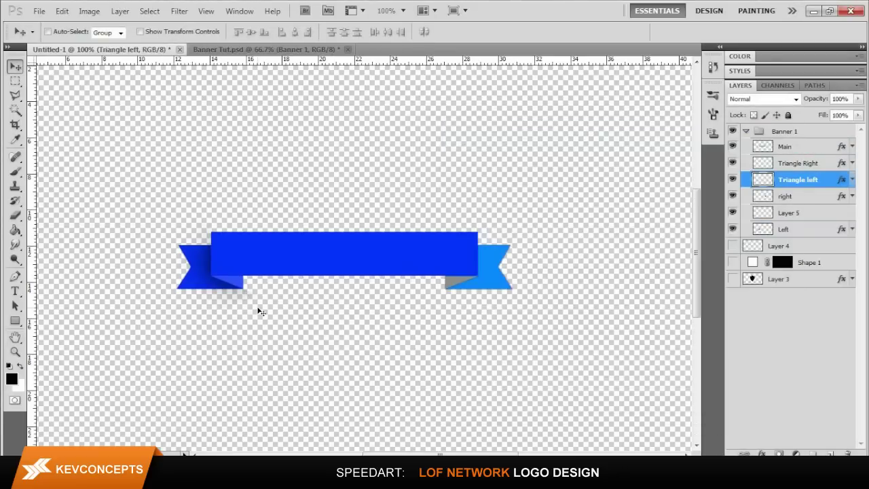
left_click(733, 231)
left_click(732, 231)
Delete the Triangle Right and right layers from the banner.
left_click(248, 302, "ctrl")
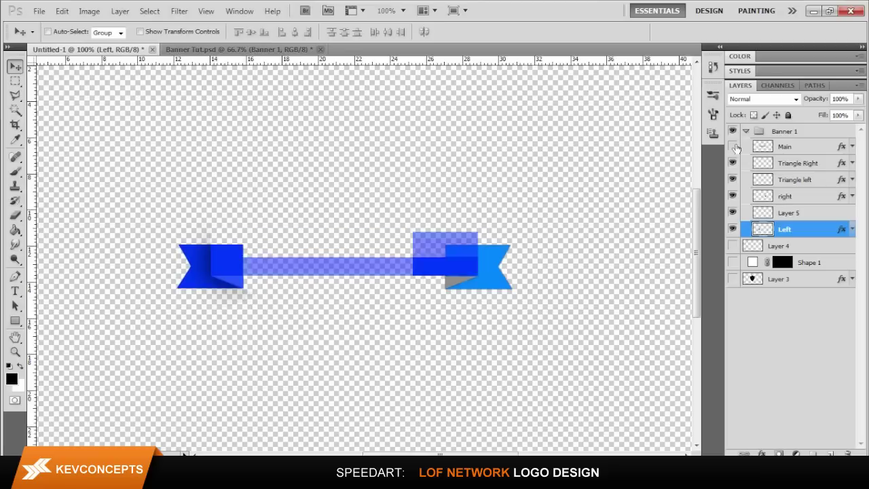
left_click(781, 181)
left_click(777, 197)
left_click(733, 196)
left_click(733, 195)
left_click(787, 179)
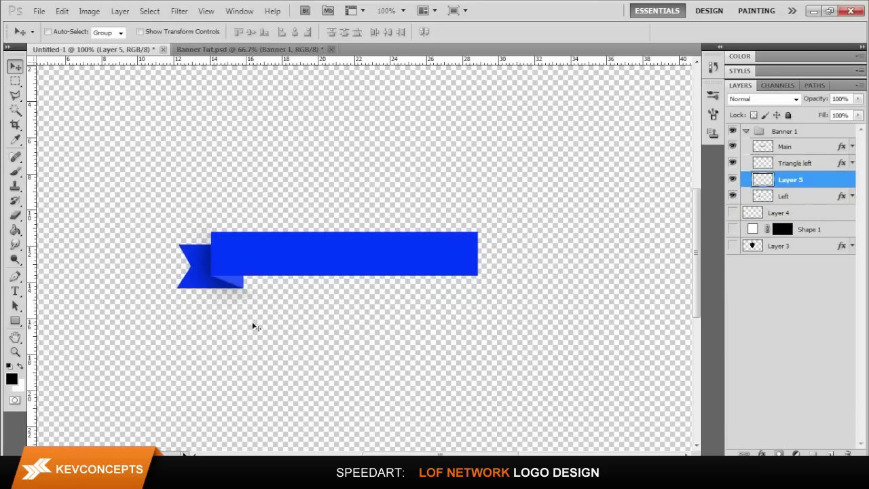
Create Layer 6 above Triangle left and select an area below the ribbon's left end.
key("ctrl+shift+alt+n")
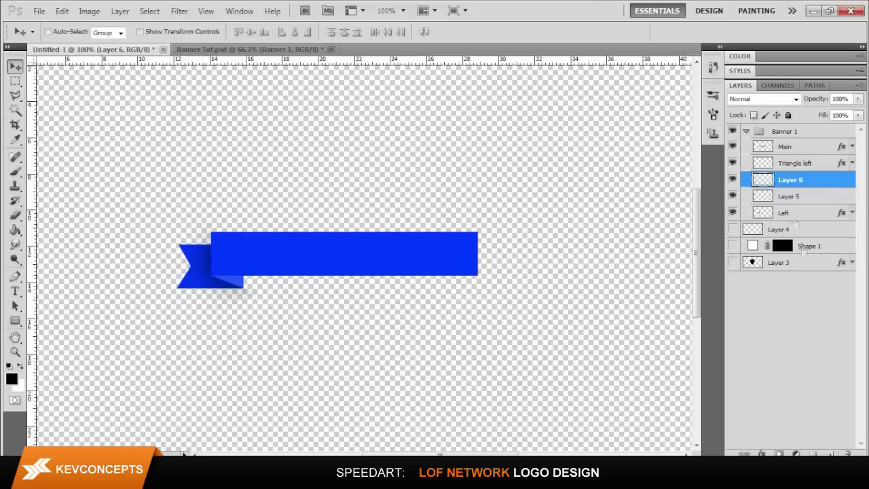
left_click_drag(796, 179, 796, 157)
left_click(15, 81)
left_click_drag(173, 274, 281, 351)
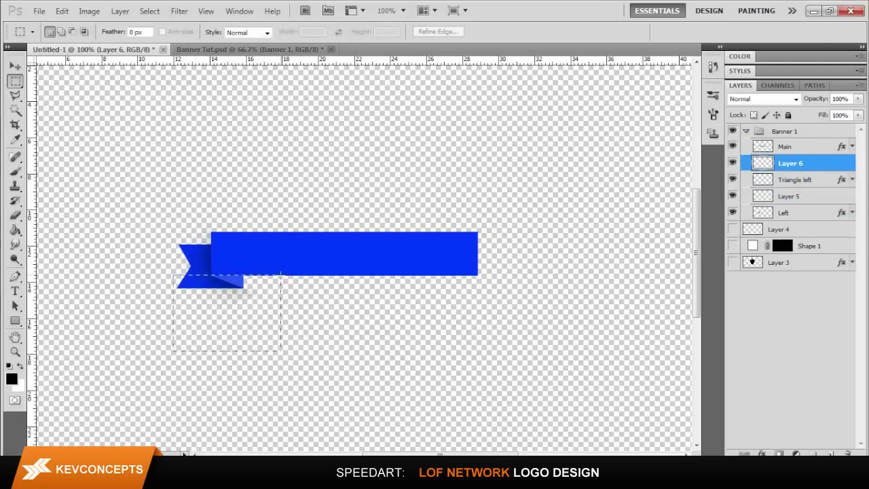
left_click(16, 172)
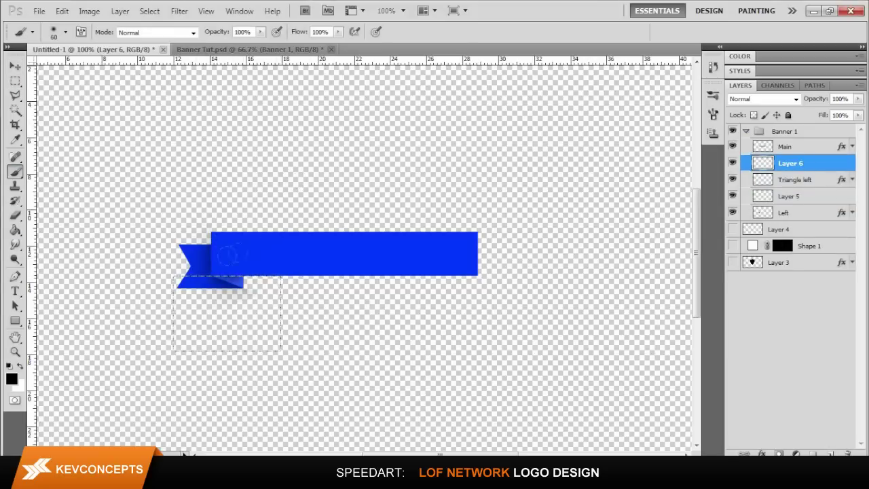
key("m")
key("ctrl+d")
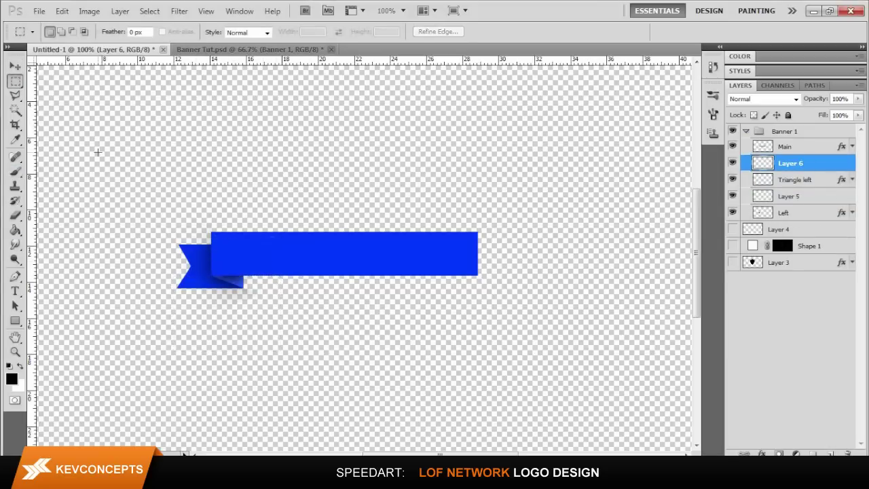
Fill a black rectangle below the ribbon and set Layer 6 opacity to 75%.
left_click(16, 66)
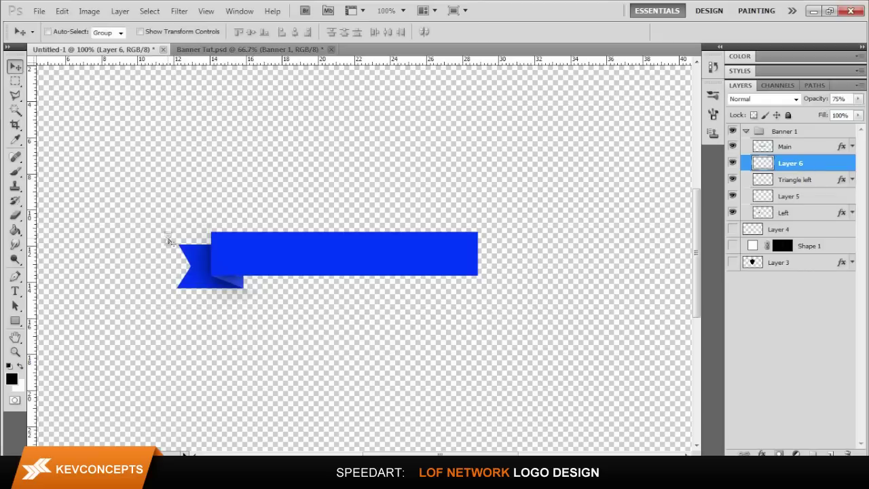
key("m")
left_click_drag(193, 273, 265, 301)
key("alt+BackSpace")
key("ctrl+d")
key("v")
Trim the shadow left of the main bar and stretch it slightly wider.
key("m")
left_click_drag(113, 173, 212, 333)
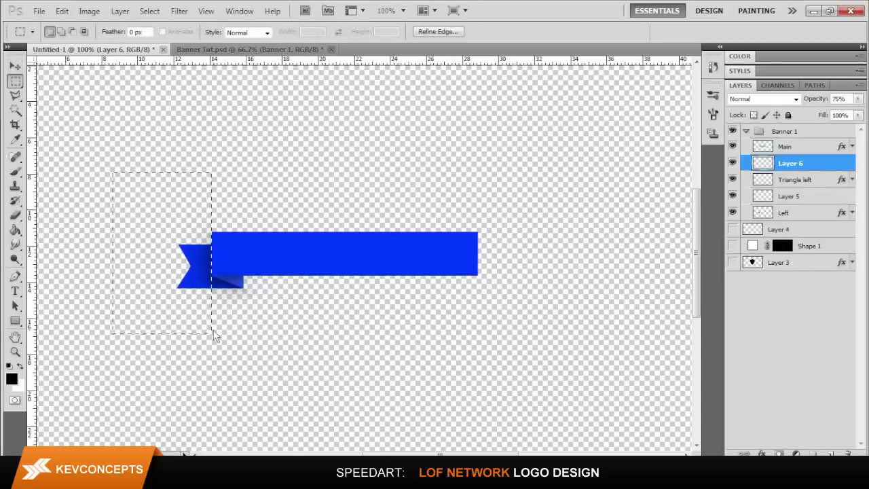
key("ctrl+d")
key("e")
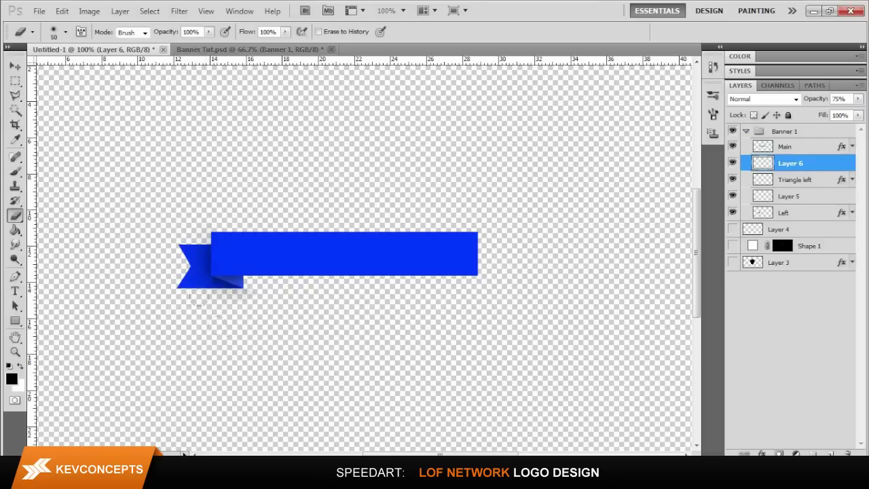
key("v")
key("ctrl+t")
left_click_drag(211, 283, 203, 283)
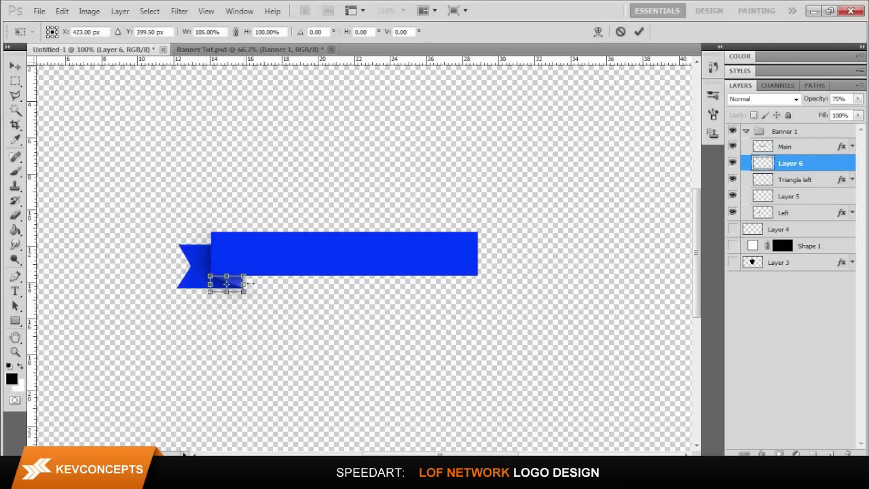
key("Return")
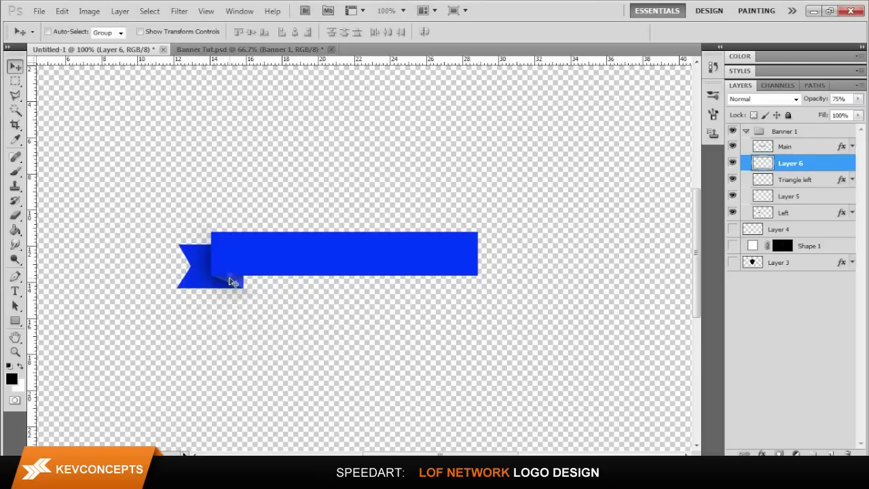
left_click(15, 215)
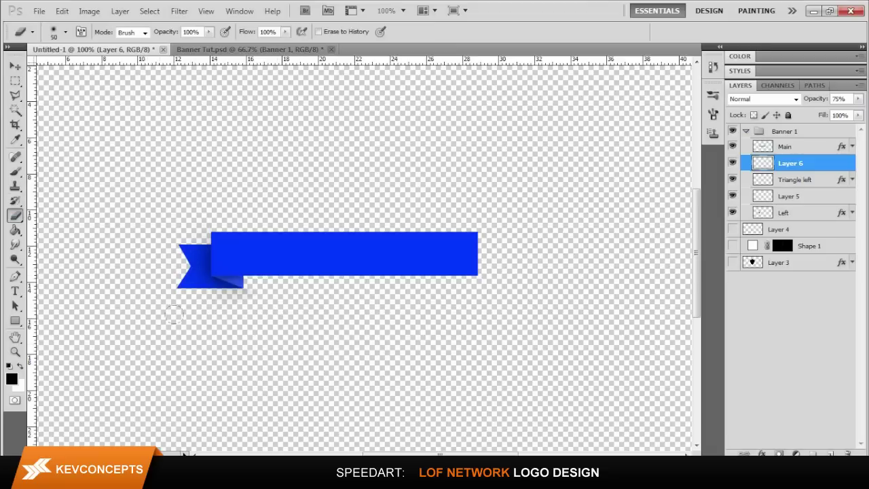
Delete the right half of the main blue bar.
key("v")
key("alt+bracketright")
key("ctrl+t")
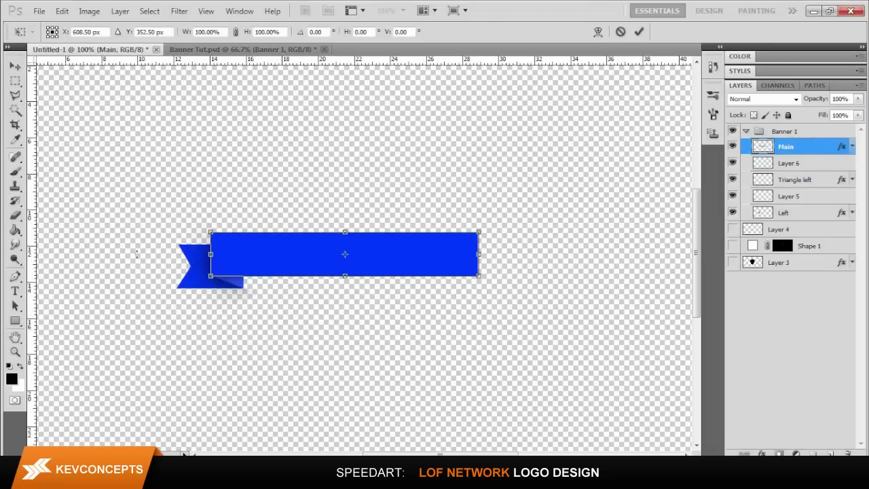
key("Return")
key("m")
left_click_drag(577, 331, 343, 171)
key("Delete")
key("ctrl+d")
Duplicate the left-end pieces, flip them horizontally and join them to the bar's right end.
key("v")
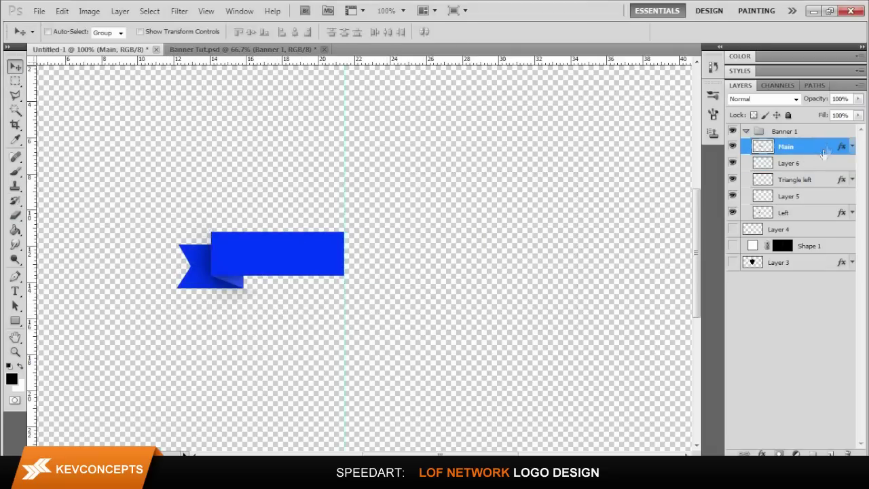
left_click_drag(227, 269, 351, 286)
left_click(62, 11)
left_click(286, 377)
mouse_move(369, 316)
left_mouse_down()
mouse_move(411, 258)
mouse_move(442, 261)
mouse_move(362, 290)
left_mouse_up()
Copy all the banner layers into the Banner Tut document.
key("ctrl+alt+a")
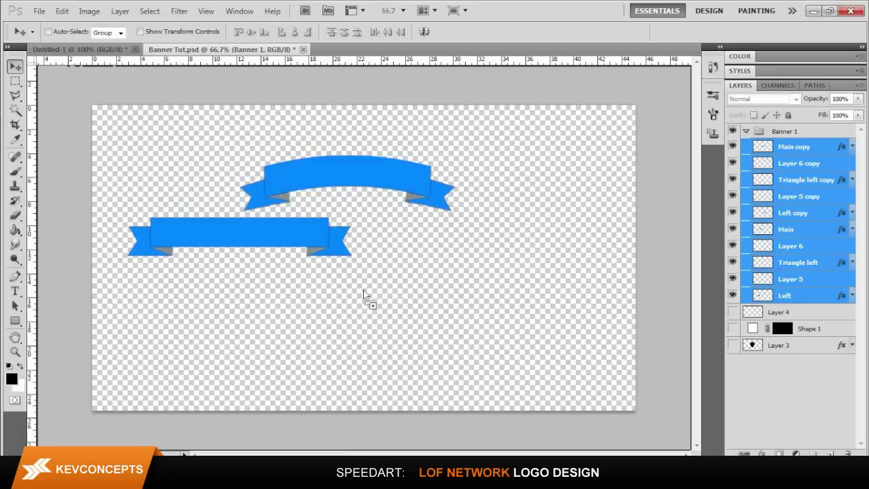
left_click_drag(144, 75, 387, 319)
key("ctrl+Tab")
Merge and ungroup the banner into one Main copy layer above Layer 4.
right_click(815, 149)
left_click(675, 427)
right_click(781, 133)
left_click(672, 170)
left_click(732, 181)
left_click(733, 182)
left_click_drag(783, 148, 788, 130)
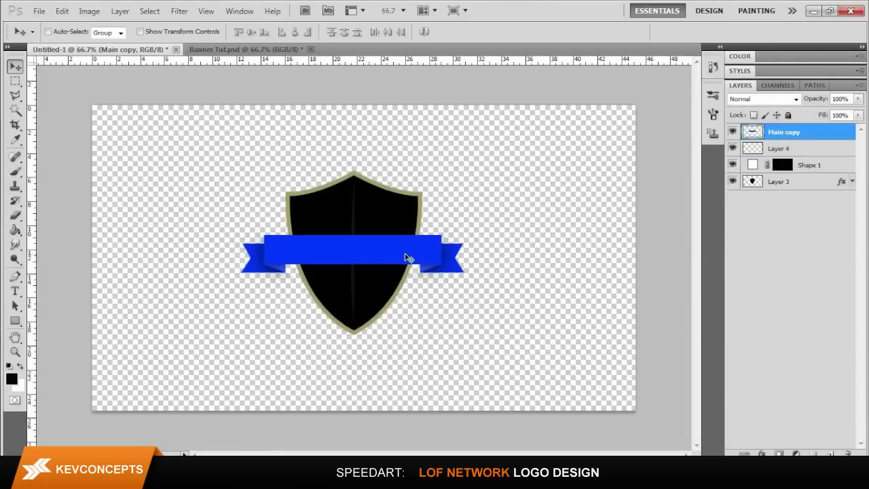
Rotate the blue ribbon slightly counter-clockwise.
key("ctrl+plus")
left_click(61, 11)
left_click(272, 274)
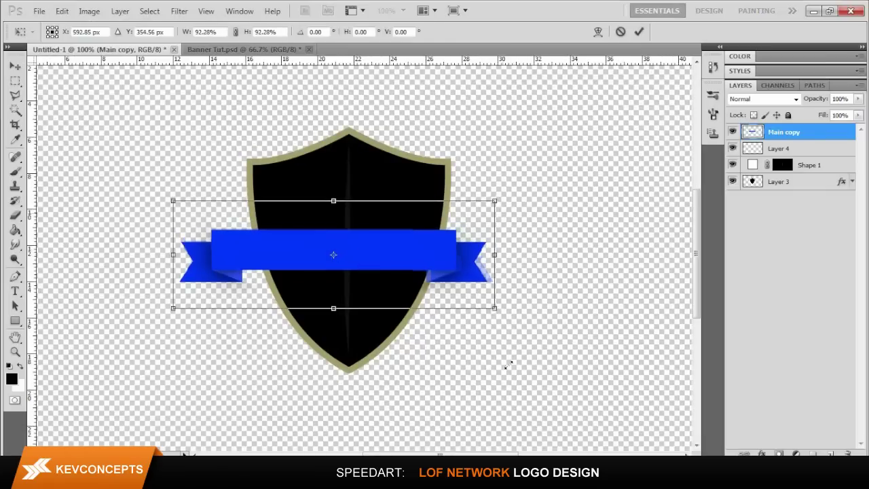
left_click_drag(527, 197, 507, 153)
key("Return")
Warp the ribbon, pulling out and curling its right end.
left_click(62, 10)
left_click(272, 335)
left_click_drag(507, 178, 538, 215)
left_click_drag(507, 334, 499, 360)
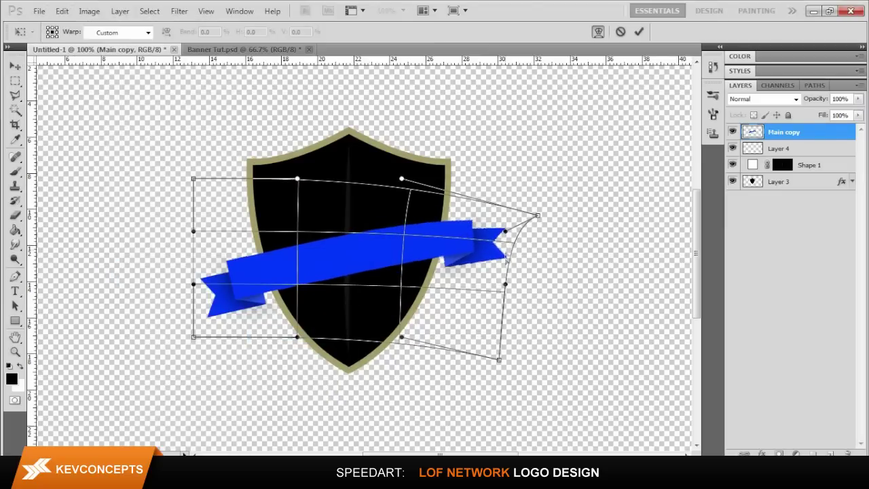
left_click_drag(506, 256, 507, 267)
mouse_move(354, 273)
left_mouse_down()
mouse_move(446, 249)
mouse_move(450, 272)
mouse_move(514, 234)
mouse_move(500, 257)
left_mouse_up()
left_click_drag(408, 268, 423, 248)
Bend the ribbon's middle and left end into a wave, commit, and nudge it up.
left_click_drag(258, 312, 252, 305)
left_click_drag(193, 284, 198, 274)
left_click_drag(209, 327, 218, 342)
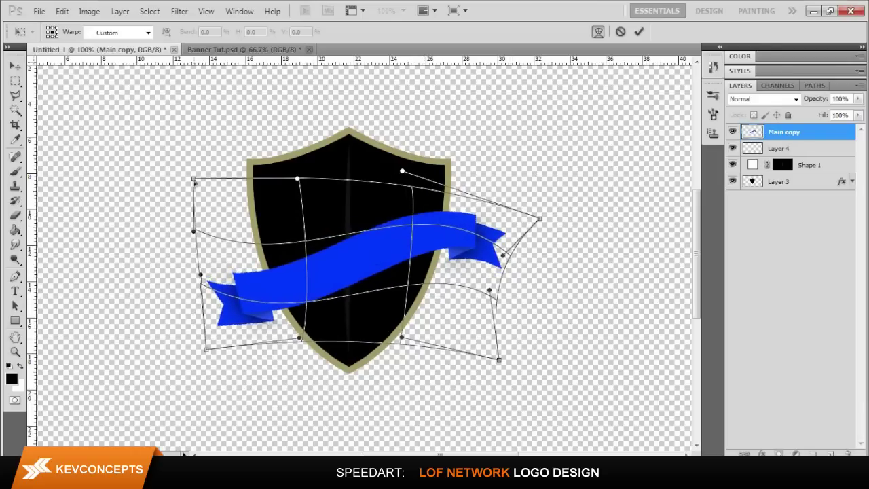
left_click_drag(193, 179, 177, 196)
mouse_move(296, 279)
left_mouse_down()
mouse_move(387, 266)
mouse_move(281, 287)
mouse_move(466, 249)
mouse_move(460, 285)
mouse_move(443, 244)
mouse_move(375, 299)
mouse_move(466, 249)
left_mouse_up()
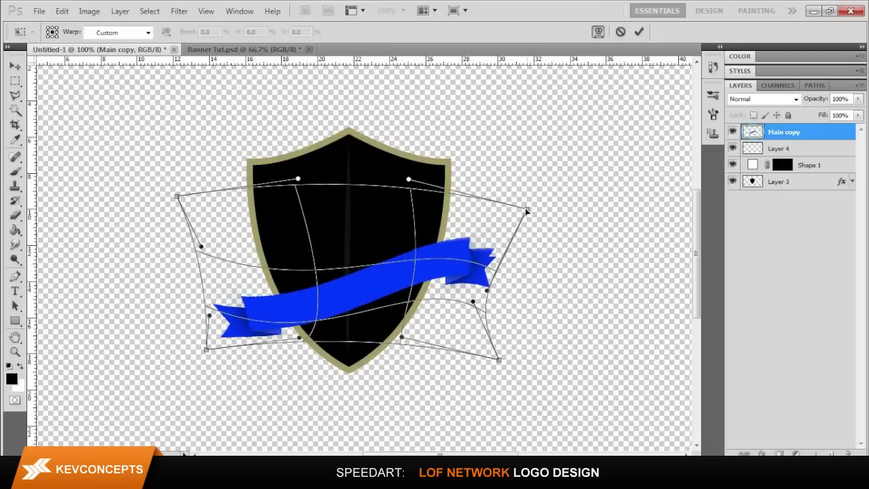
left_click_drag(540, 219, 535, 228)
key("Return")
key("shift+Up")
key("shift+Up")
key("shift+Up")
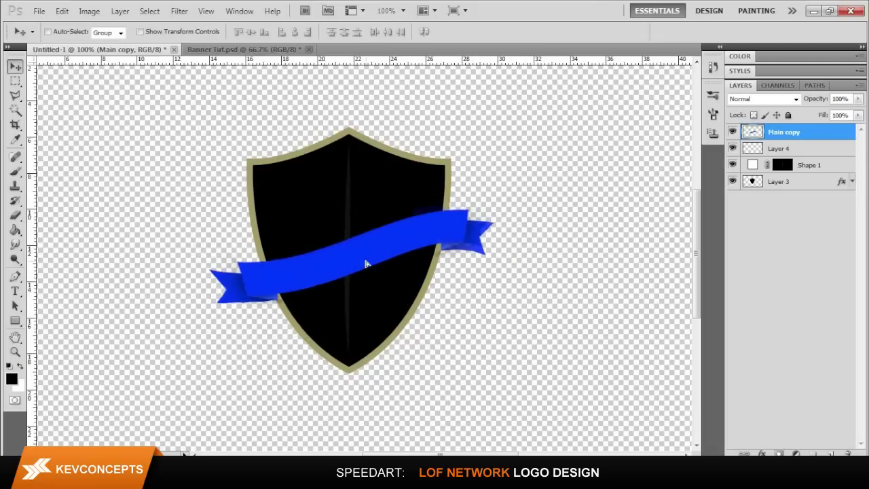
Nudge the ribbon into place and stretch it to about 106% width across the shield.
key("l")
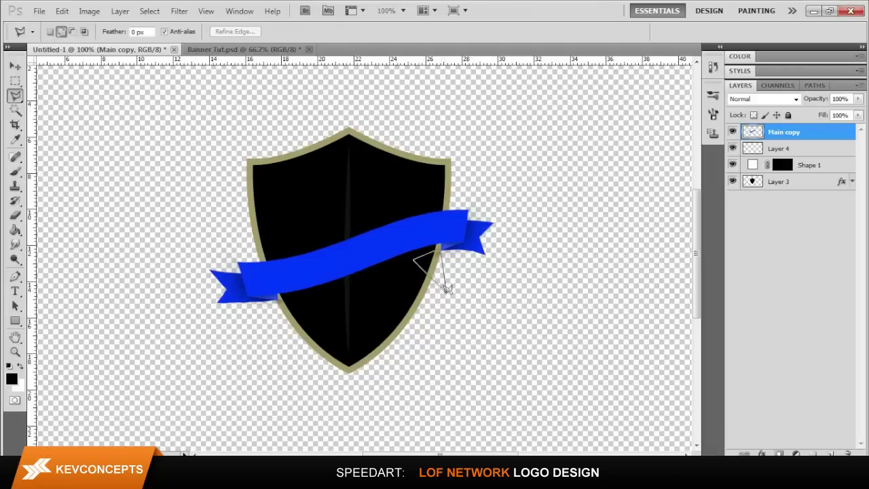
left_click(277, 370)
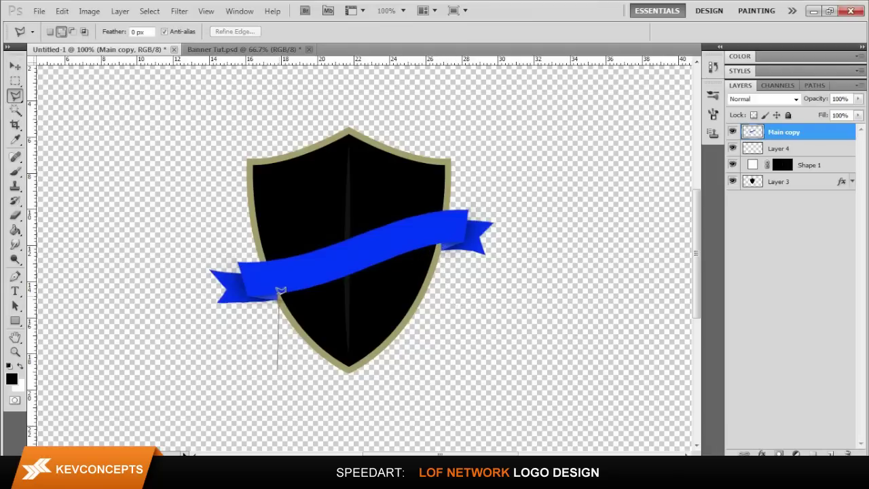
left_click(280, 369)
key("m")
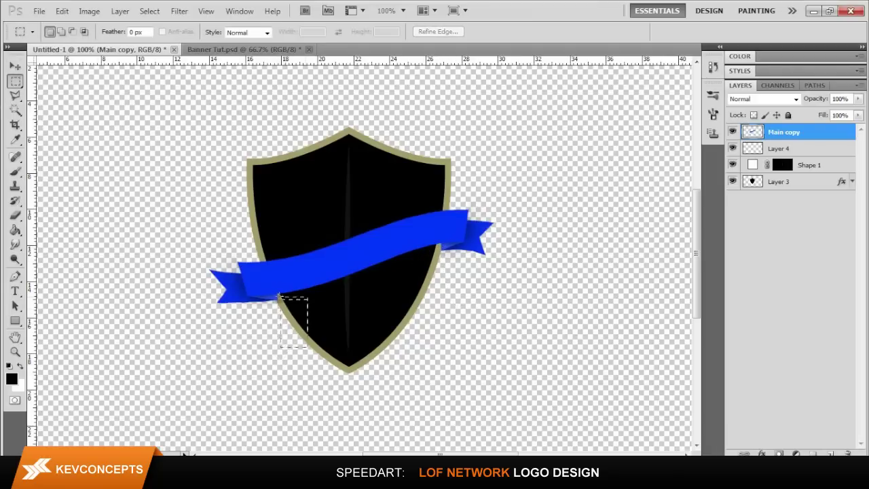
key("ctrl+d")
key("v")
left_click_drag(418, 237, 422, 245)
key("ctrl+t")
left_click_drag(495, 249, 510, 250)
left_click_drag(459, 234, 457, 229)
key("Return")
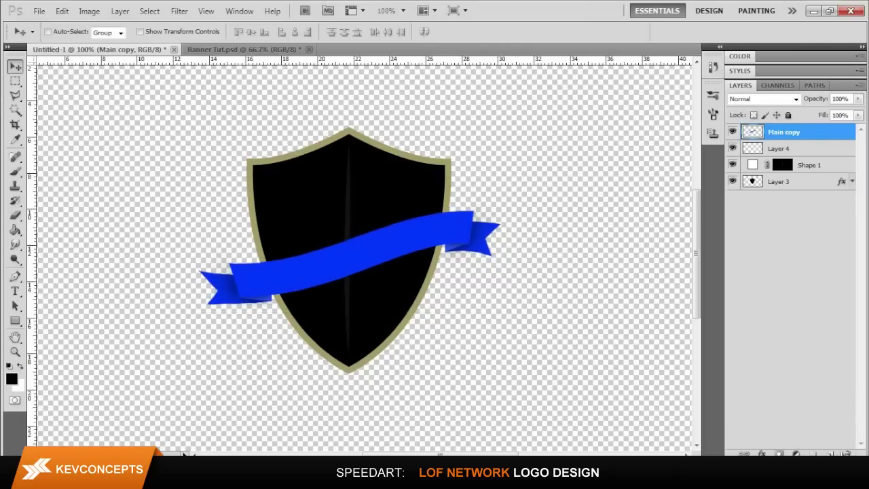
Add a new empty layer above the ribbon and select Layer 4.
left_click(840, 451)
left_click(781, 165)
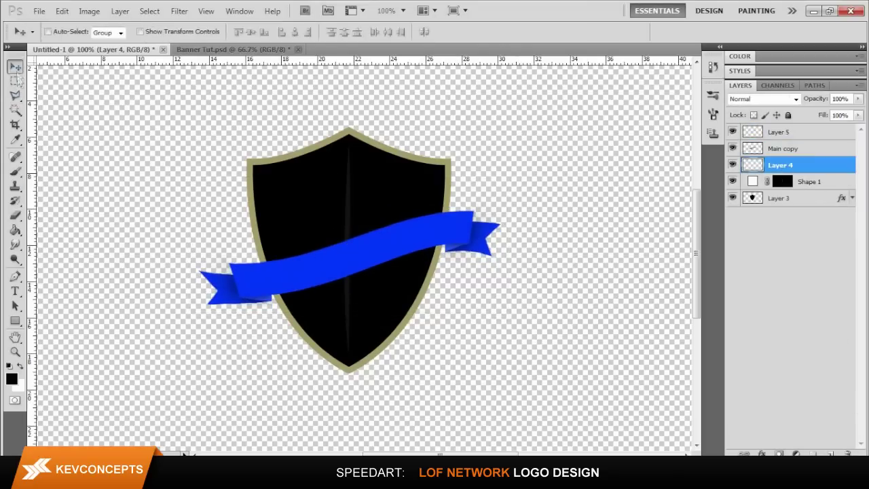
key("b")
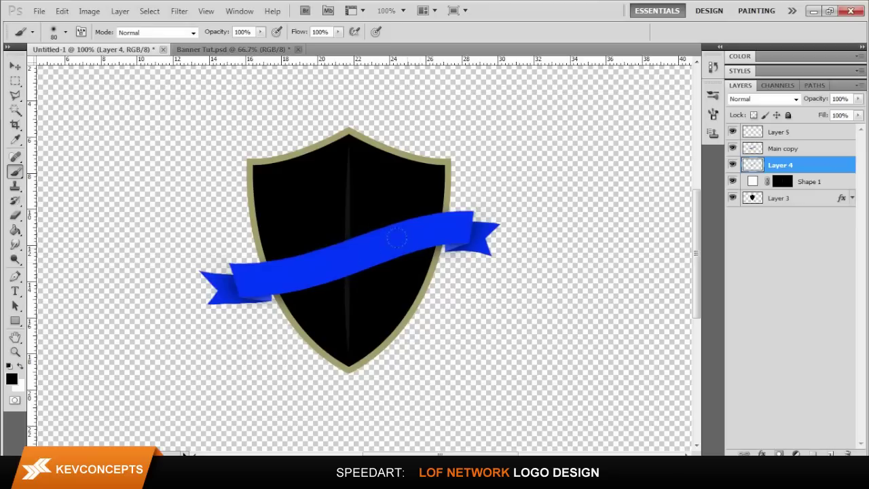
key("l")
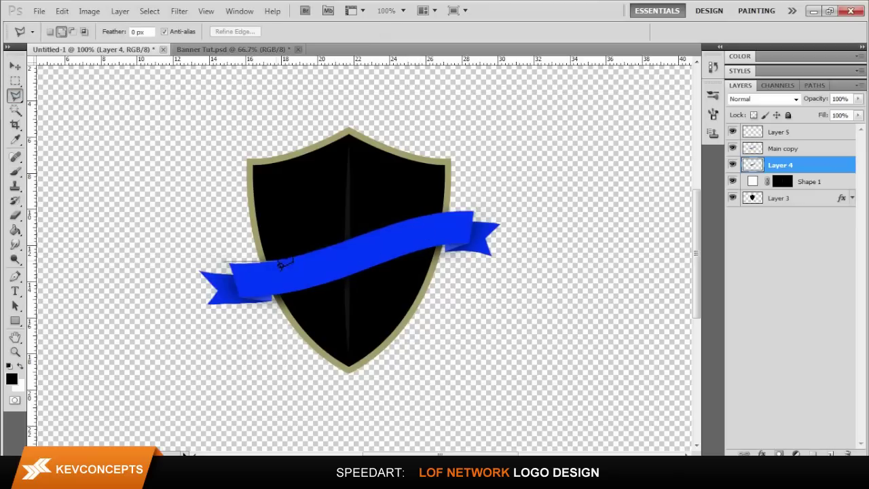
Clear the selection and turn on a Gradient Overlay for shield Layer 3.
double_click(219, 253)
key("ctrl+d")
left_click(15, 81)
left_click(15, 66)
left_click(809, 197)
double_click(808, 197)
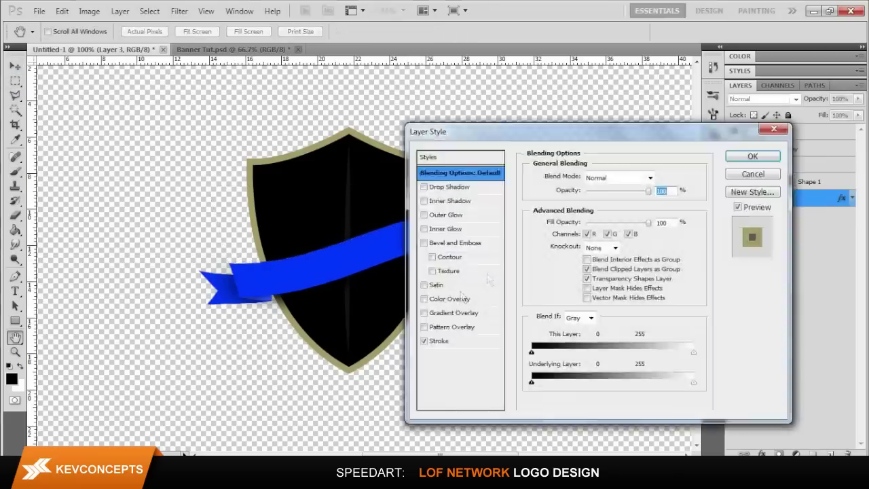
left_click(456, 312)
left_click(646, 204)
left_click(568, 249)
left_click(610, 275)
Set the shield's gradient to black-white, reversed, at 10% opacity.
key("Return")
left_click(646, 204)
left_click(542, 234)
left_click(659, 203)
left_click_drag(637, 191, 589, 191)
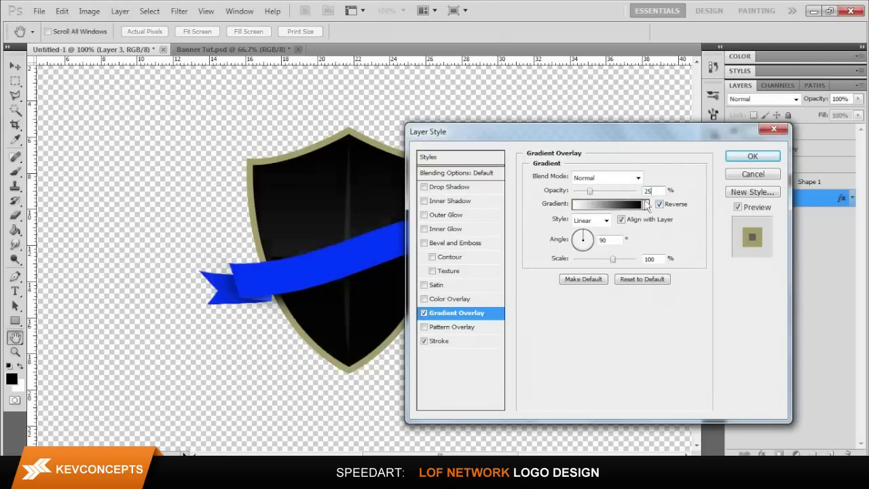
type("10")
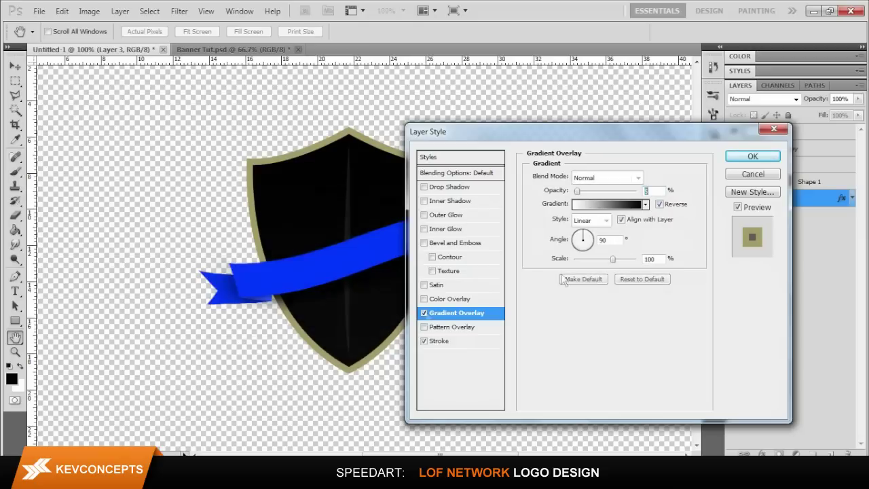
key("Return")
Fade the Shape 1 centre line layer to 5% opacity.
key("alt+bracketright")
key("alt+bracketright")
key("alt+bracketleft")
key("ctrl+t")
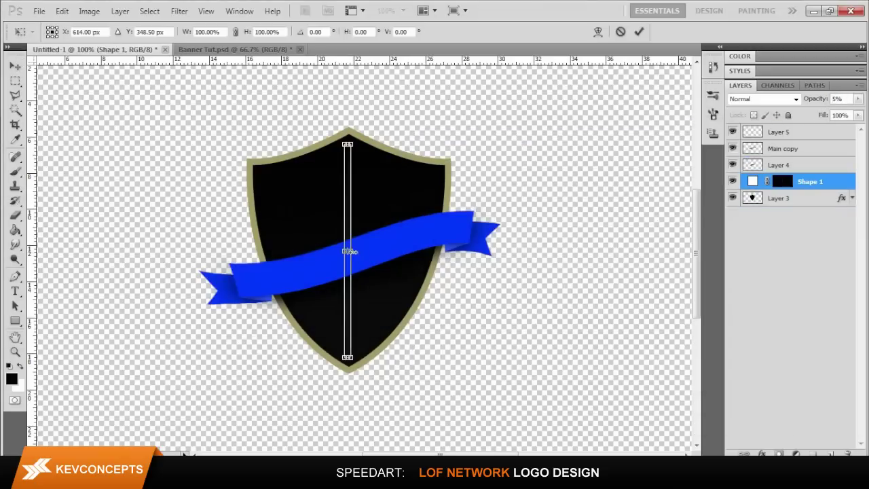
key("Escape")
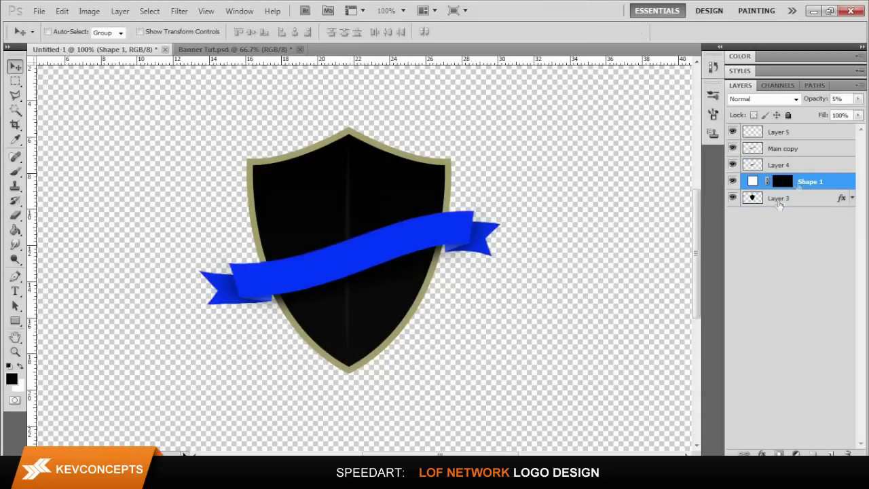
key("alt+bracketright")
left_click(859, 99)
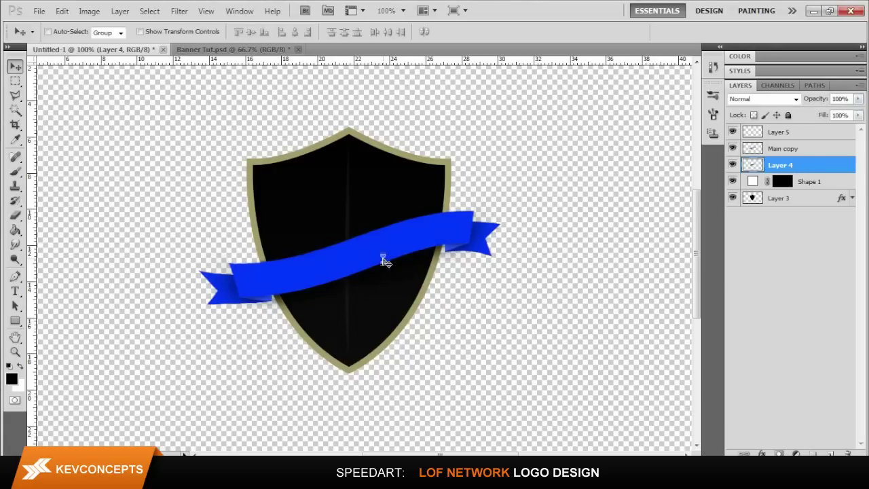
Give the ribbon layer a Gradient Overlay at a 100° angle.
key("l")
left_click(232, 268)
left_click(187, 190)
left_click(233, 268)
key("m")
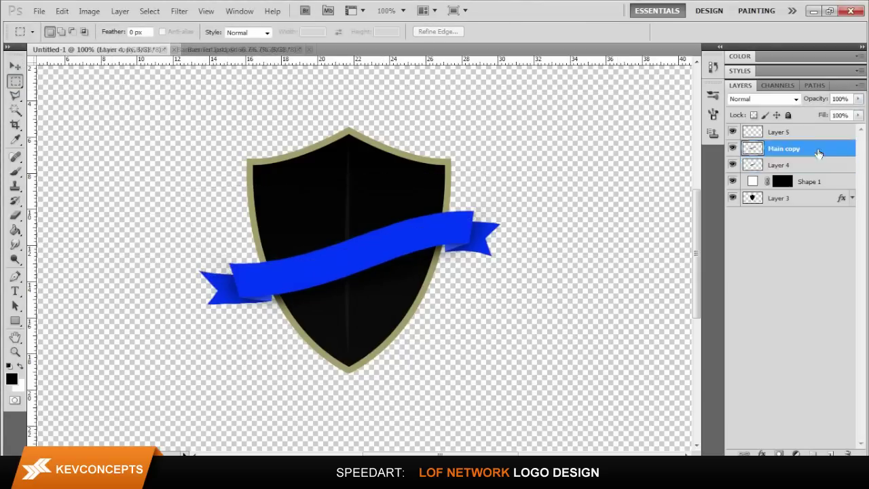
double_click(821, 148)
left_click(457, 312)
left_click(645, 204)
double_click(568, 204)
left_click(579, 236)
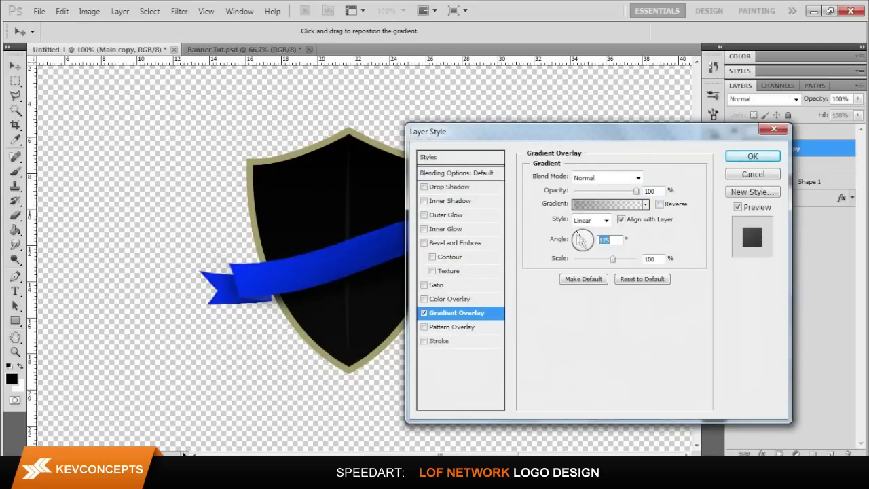
left_click_drag(583, 239, 584, 232)
mouse_move(509, 132)
left_mouse_down()
mouse_move(647, 115)
mouse_move(618, 129)
mouse_move(465, 95)
left_mouse_up()
Confirm the ribbon's gradient, add a new layer, and set the text colour to white.
left_click(688, 118)
left_click(830, 454)
key("i")
left_click(11, 379)
left_click(504, 207)
left_click(795, 199)
Type 'LOF' in a text box over the shield and make it bold and larger.
key("t")
left_click_drag(246, 251, 622, 377)
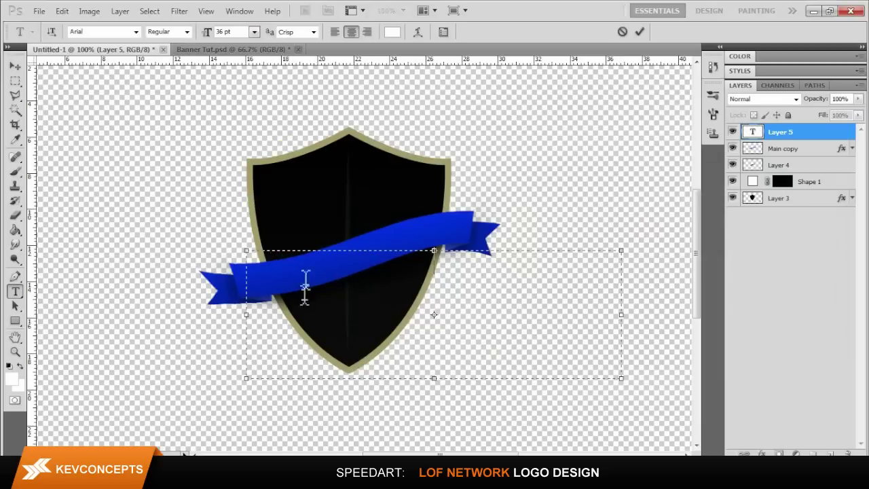
type("LOF")
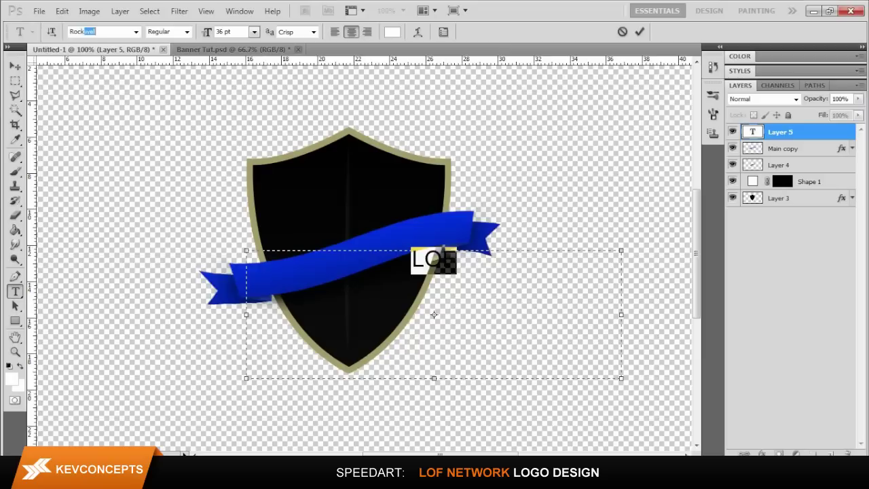
left_click(158, 32)
left_click(178, 78)
left_click(254, 32)
left_click(237, 136)
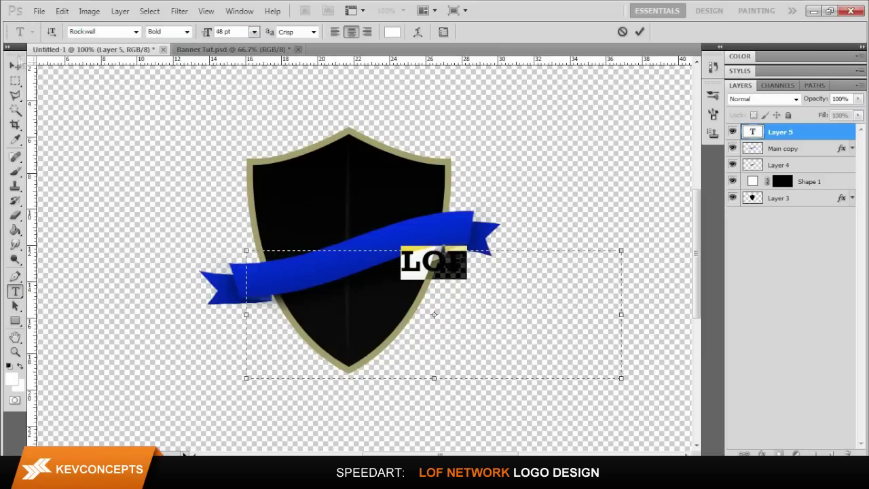
Move LOF onto the ribbon and rotate it to follow the ribbon's slope.
left_click(640, 32)
left_click_drag(435, 261, 367, 266)
key("ctrl+t")
left_click_drag(476, 345, 517, 314)
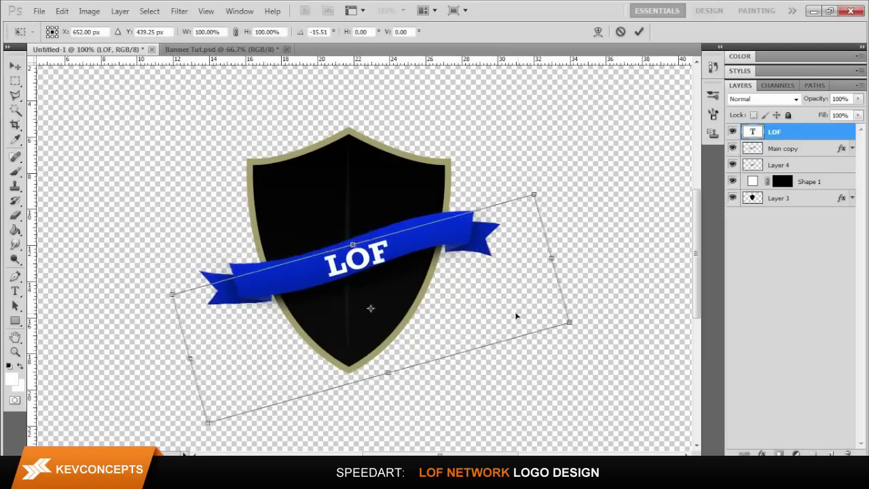
key("Return")
Retype the lettering as spaced-out 'L O F'.
key("t")
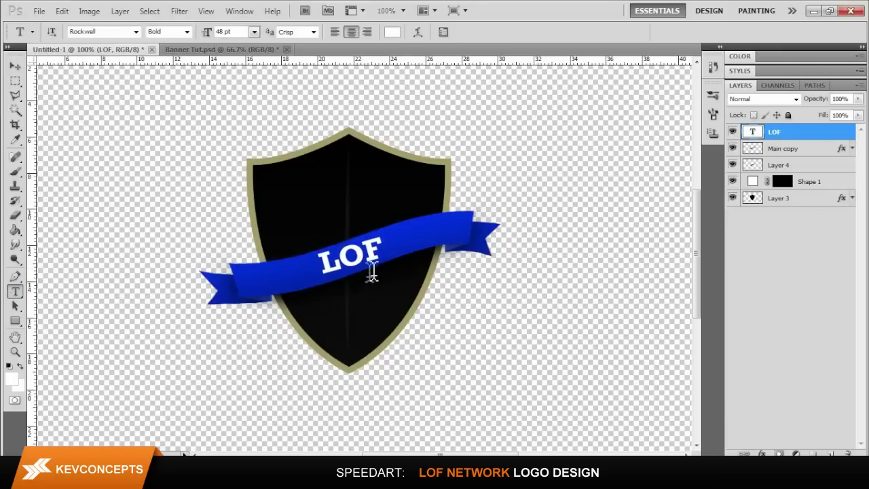
left_click(372, 262)
type("L O F")
key("ctrl+Return")
key("v")
key("ctrl+t")
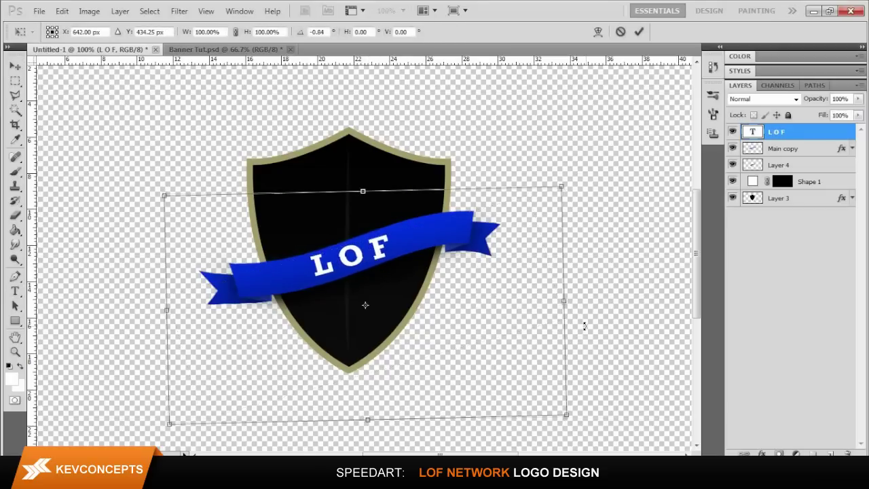
key("Return")
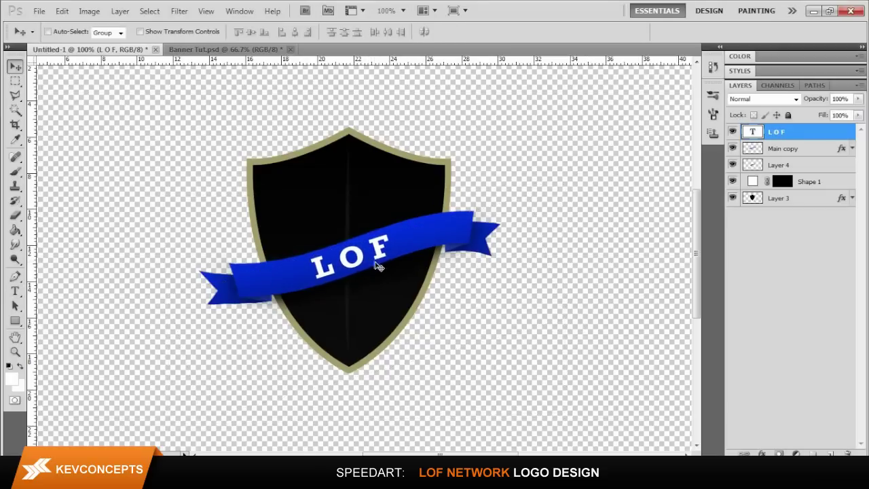
Add a Gradient Overlay effect to the L O F text, entering 100.
double_click(819, 133)
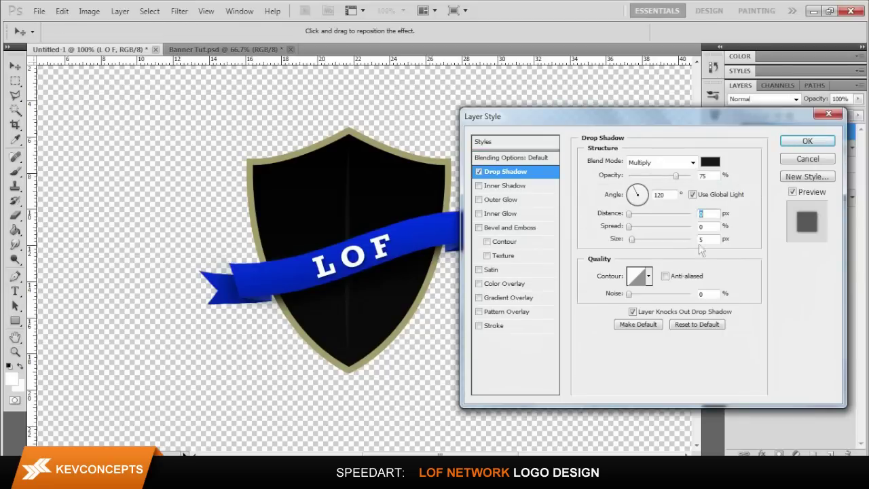
left_click(510, 297)
type("100")
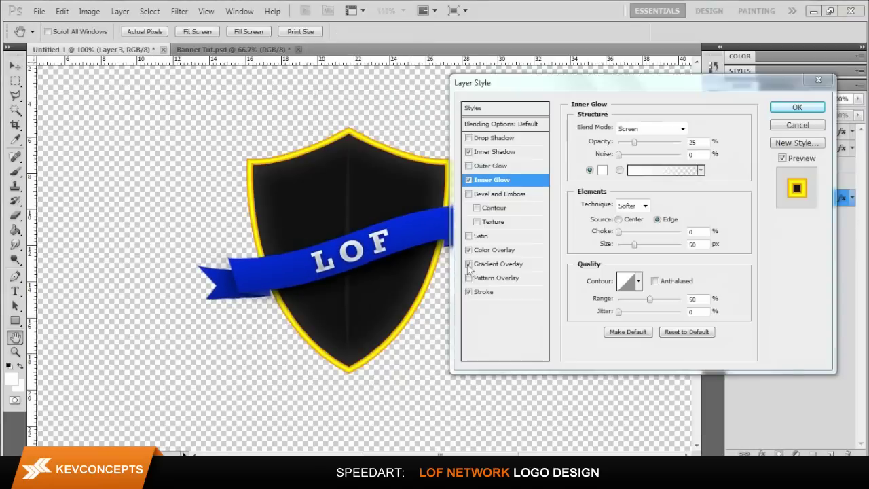
Set the shield's Inner Glow to 20, toggle its Color Overlay, and apply the effects.
left_click(498, 264)
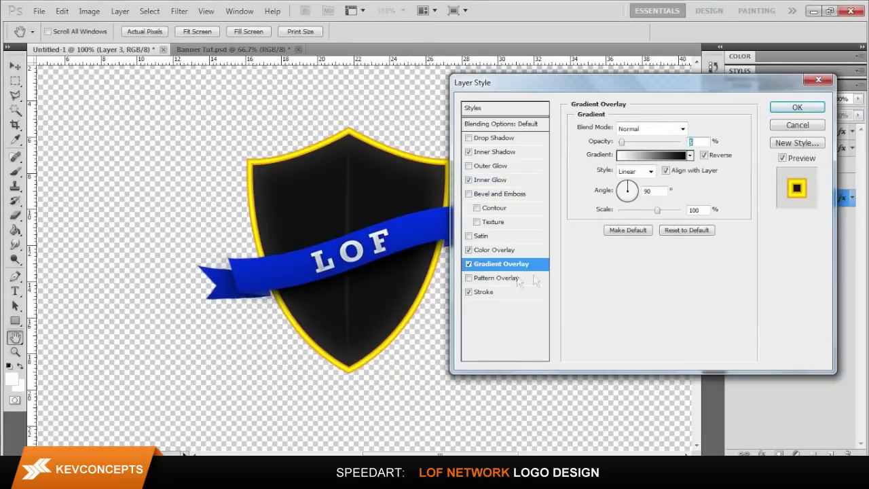
left_click(492, 179)
type("20")
left_click(496, 250)
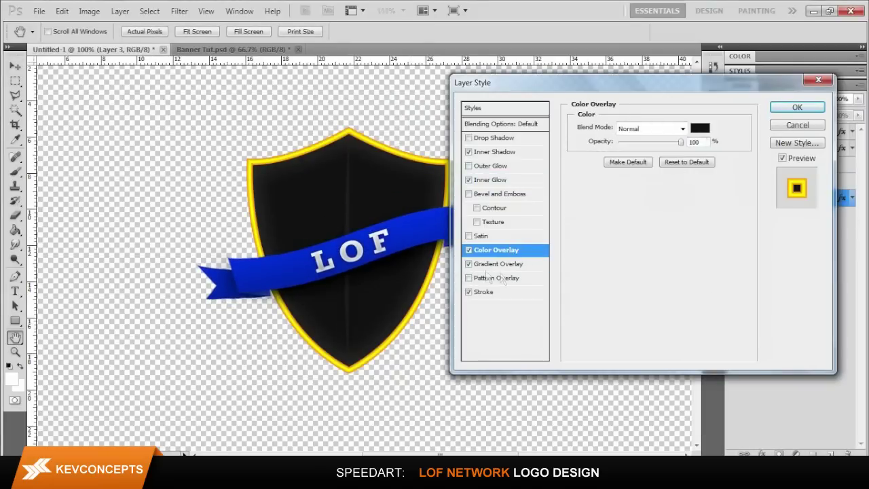
left_click(469, 250)
left_click(498, 264)
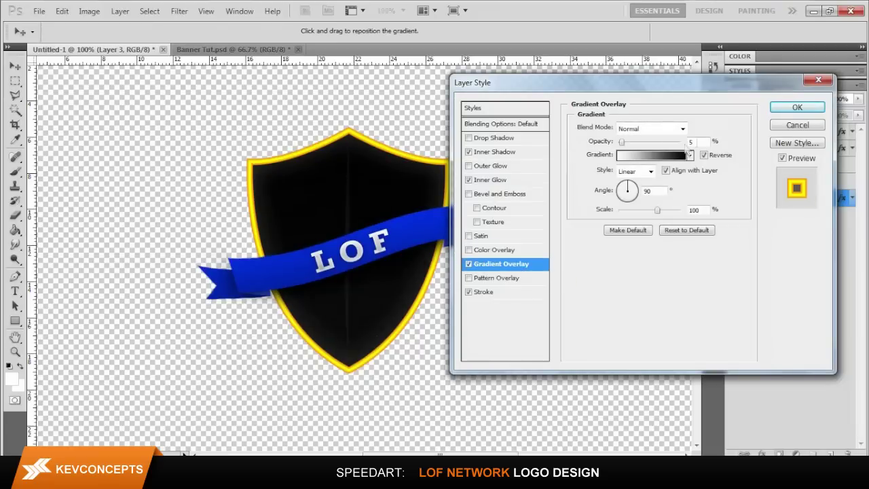
left_click(491, 180)
left_click(468, 180)
left_click(468, 180)
left_click(797, 107)
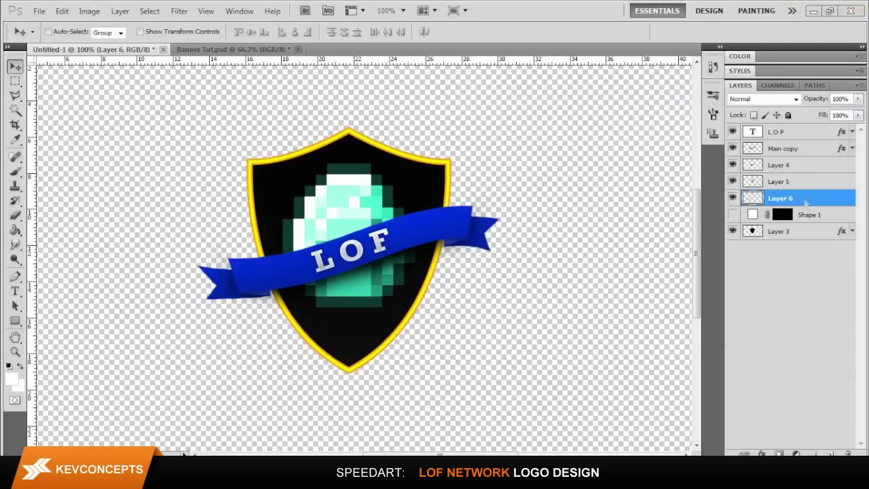
Stamp white sunburst rays over the shield with the 569 px ray brush.
left_click(15, 169)
left_click(65, 32)
scroll(152, 222, "down", 5)
scroll(152, 222, "down", 5)
scroll(153, 222, "down", 5)
scroll(152, 221, "down", 2)
double_click(152, 221)
left_click(66, 32)
double_click(175, 106)
left_click(350, 245)
Move the rays layer under the shield, clip it to the shield, and set 5% opacity.
key("v")
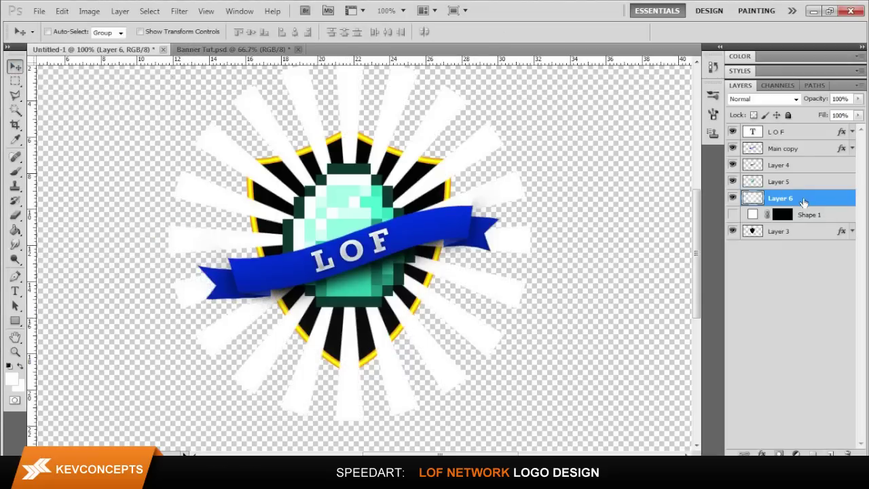
left_click_drag(792, 197, 805, 216)
right_click(806, 216)
left_click(676, 308)
left_click(840, 99)
type("25")
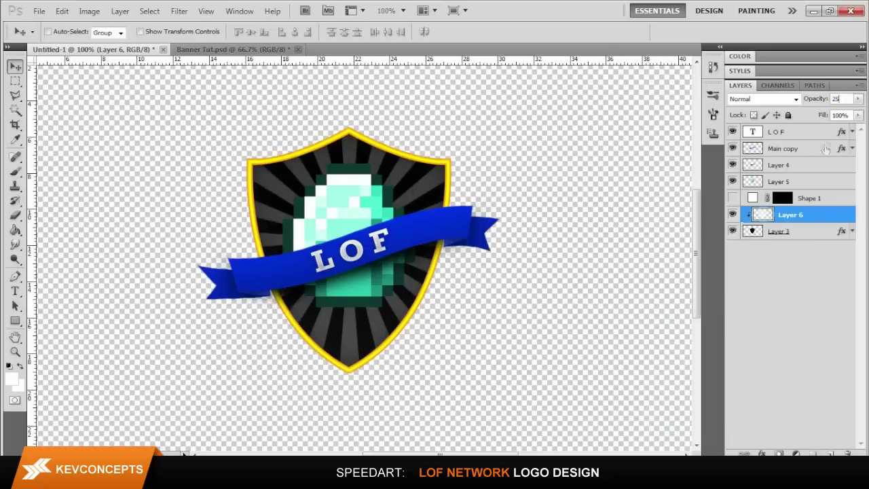
key("BackSpace")
key("BackSpace")
type("5")
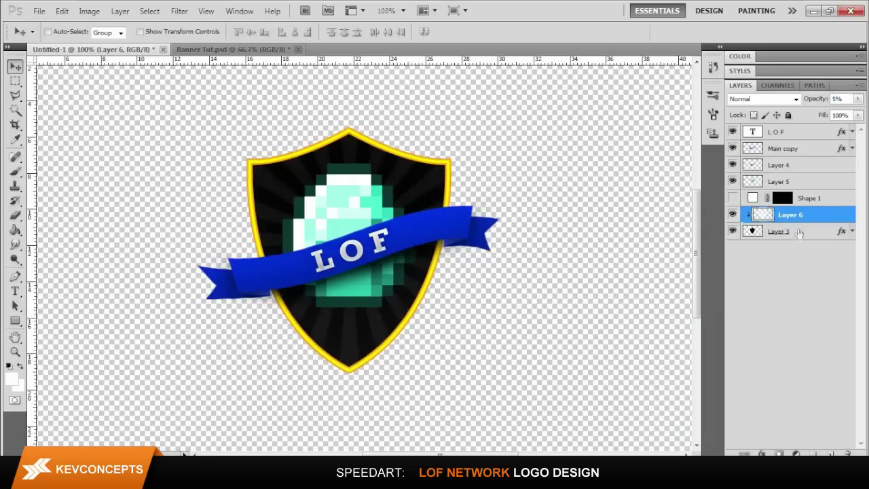
Give the diamond an enlarged Outer Glow and clip it to the shield.
double_click(815, 181)
left_click(492, 166)
left_click_drag(619, 232, 633, 231)
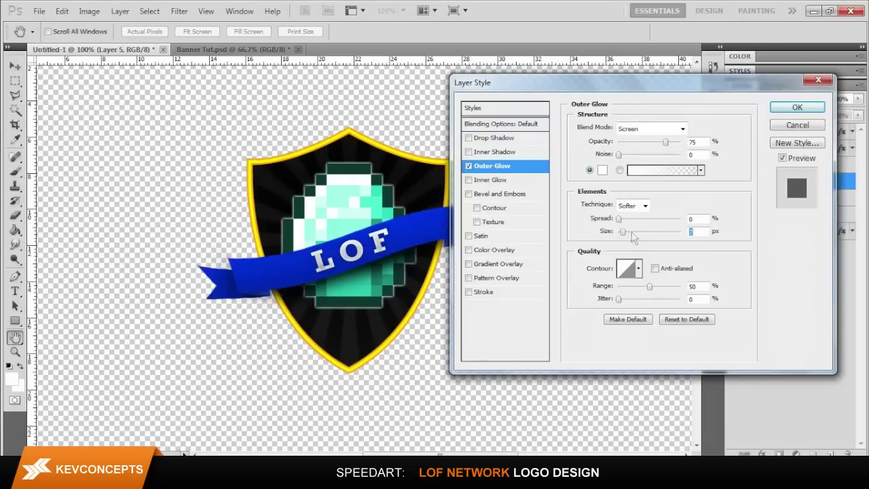
key("Return")
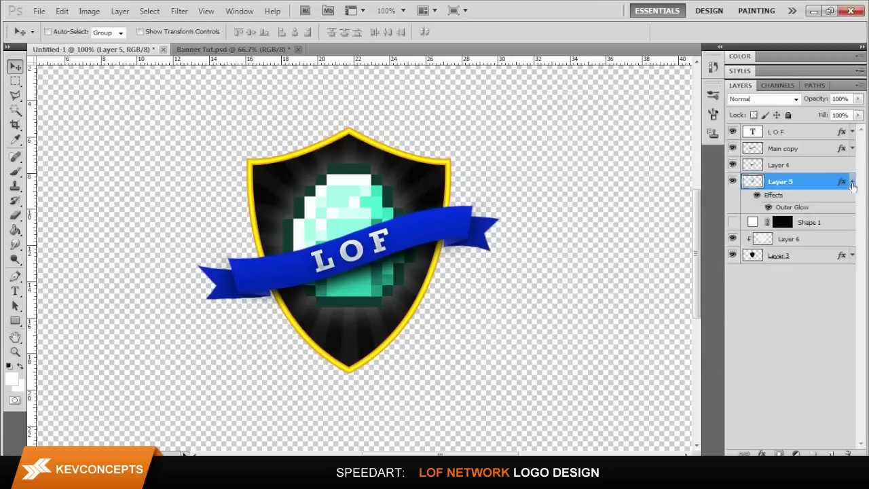
right_click(802, 202)
left_click(669, 336)
Select the LOF text layer and create a new empty layer on top.
left_click(795, 215)
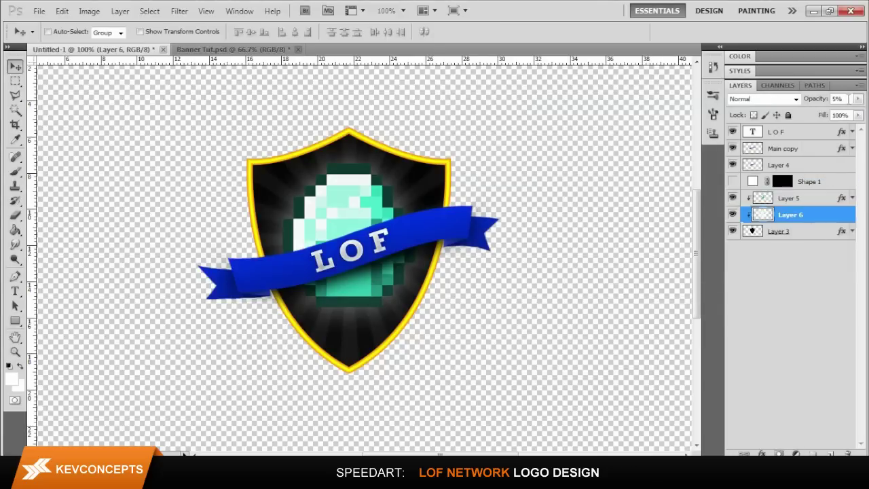
left_click(809, 133)
key("ctrl+shift+alt+n")
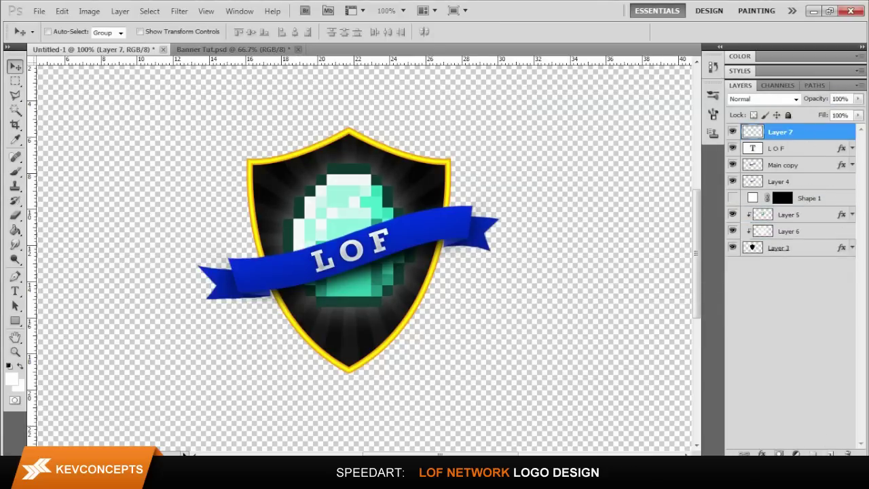
Switch the shield's stroke fill from gradient to a solid deep blue colour.
double_click(812, 248)
left_click(657, 215)
left_click(600, 239)
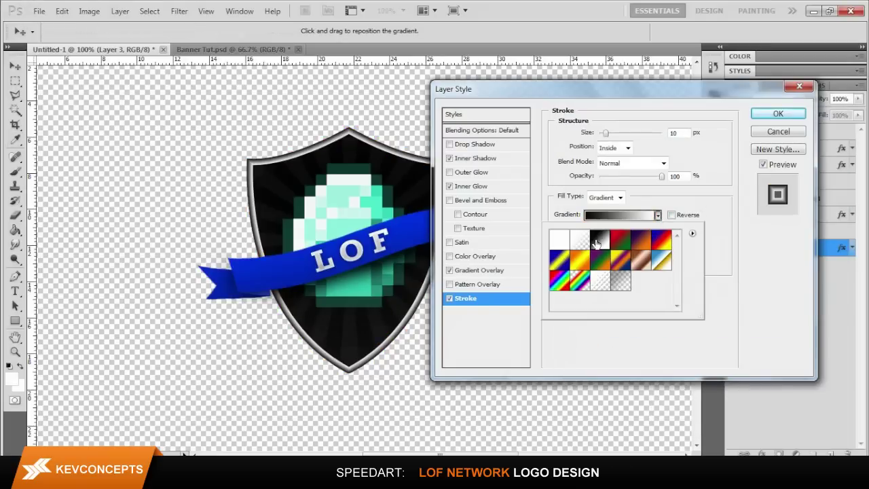
left_click(646, 335)
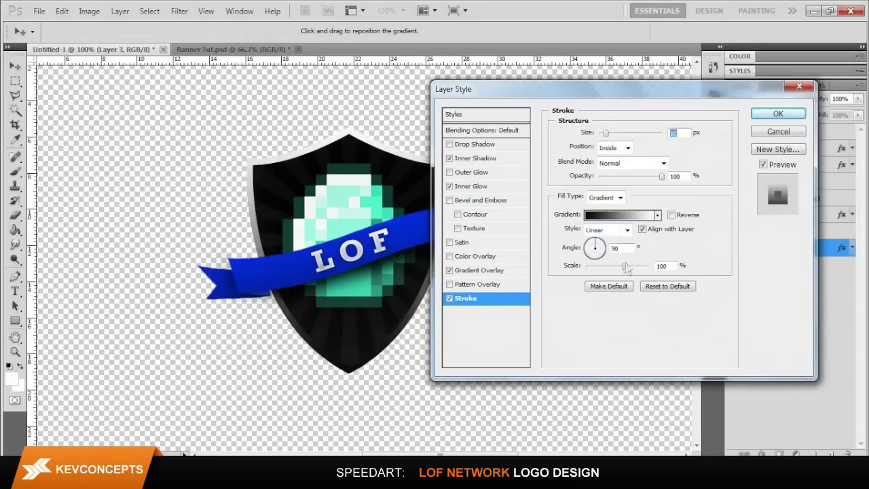
left_click(606, 197)
left_click(607, 215)
left_click(584, 215)
left_click(664, 250)
left_click_drag(680, 347, 680, 279)
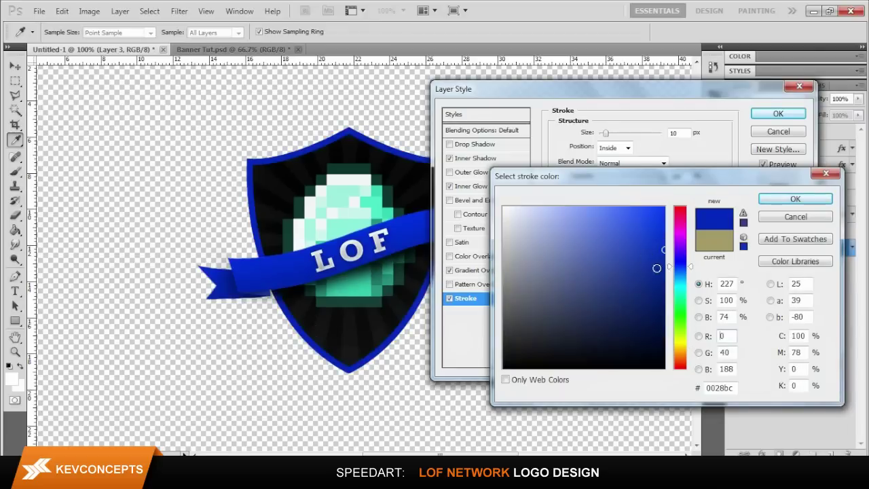
left_click(796, 198)
left_click_drag(632, 85, 606, 92)
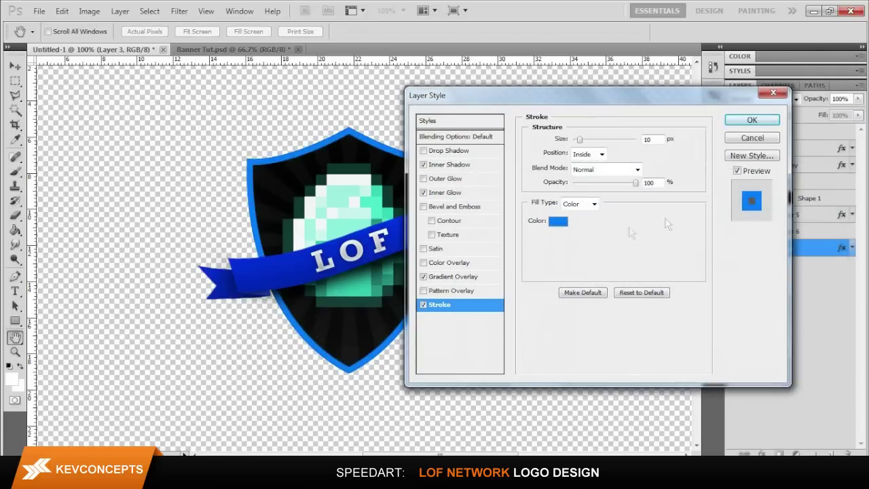
left_click(752, 119)
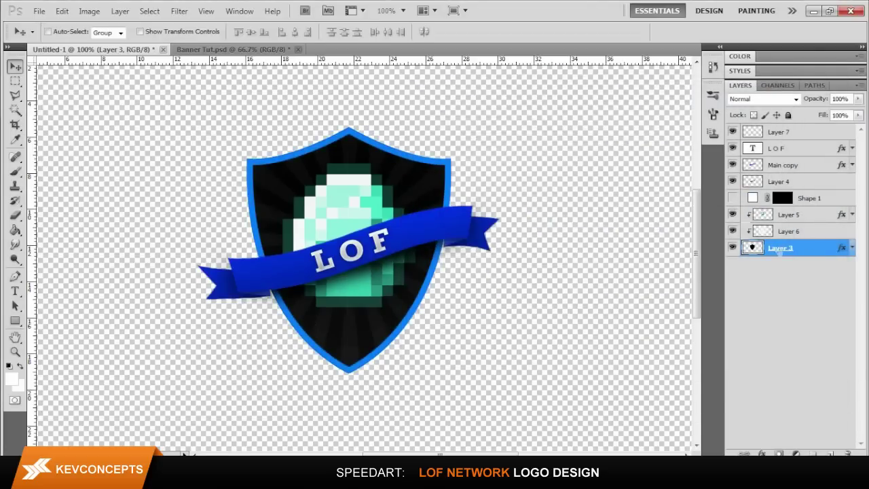
Open the ribbon's layer effects, enter 50, and toggle its Color Overlay.
double_click(809, 164)
type("50")
left_click(424, 263)
left_click(423, 263)
Disable the ribbon's Color Overlay, apply the change, and select top Layer 7.
left_click(424, 263)
key("Return")
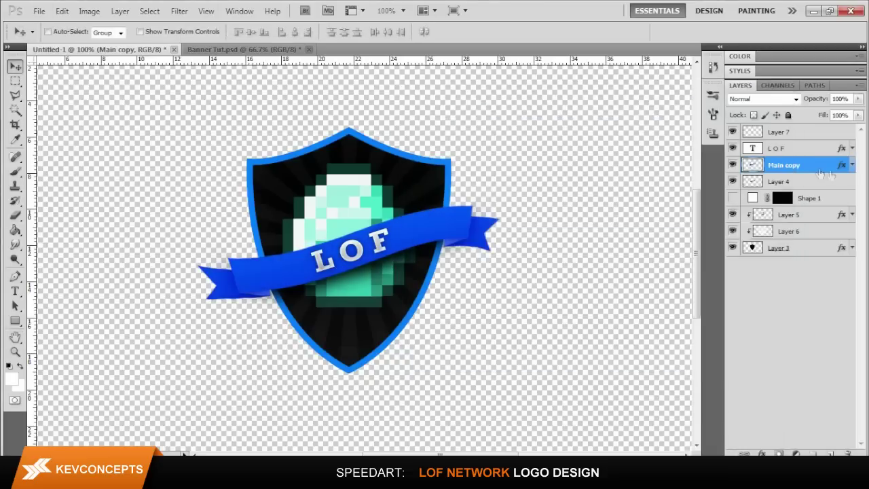
left_click(781, 132)
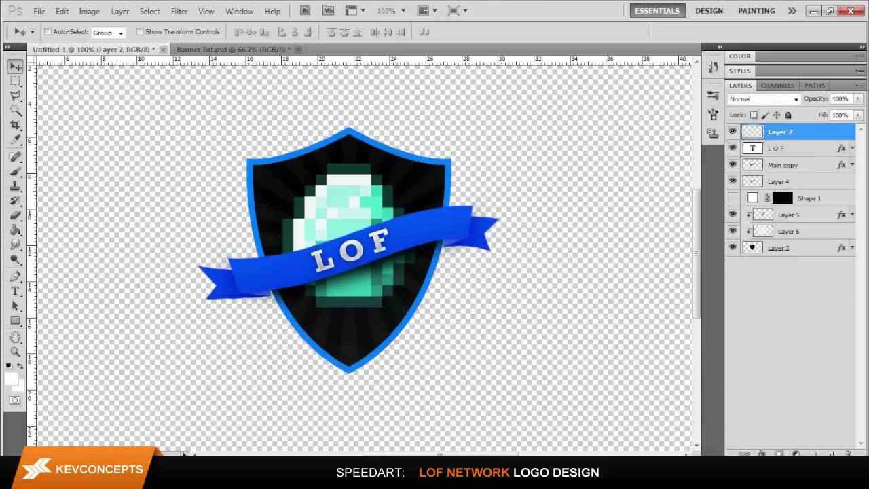